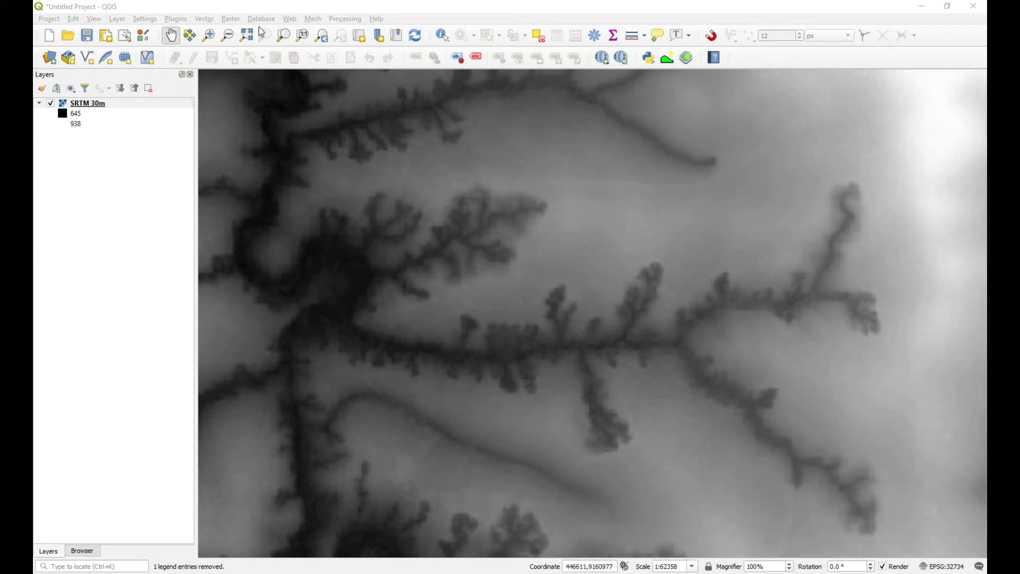
# - Run the Contour tool on the SRTM 30m raster with interval 10 and attribute name ELEV
pyautogui.click(231, 10)
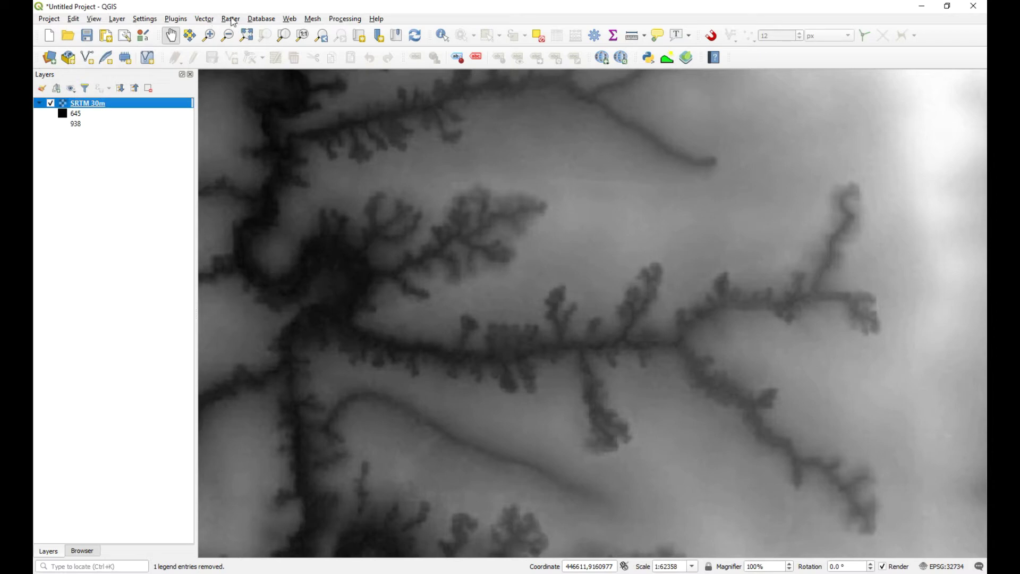
pyautogui.click(231, 18)
pyautogui.moveTo(293, 111)
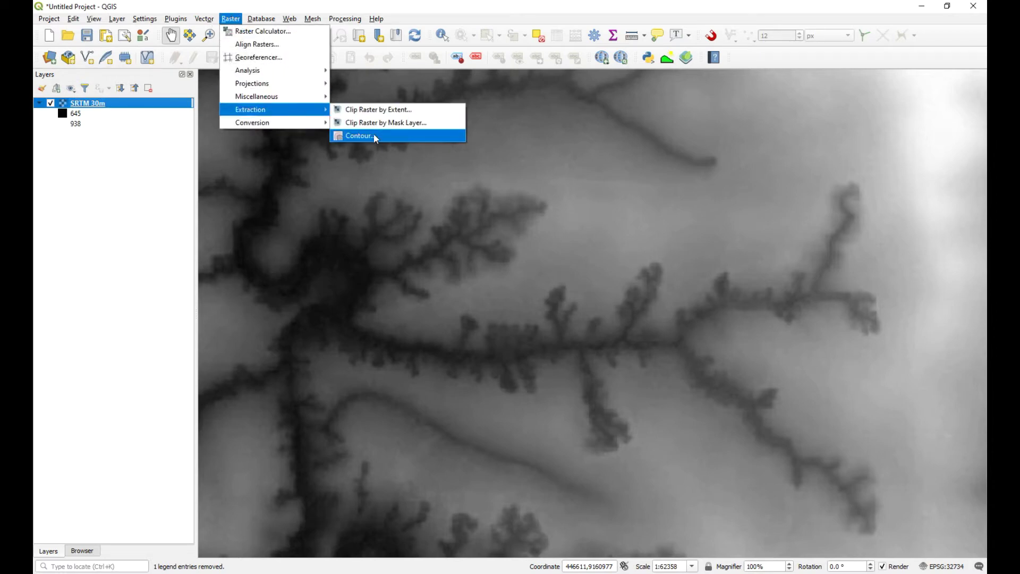
pyautogui.click(374, 134)
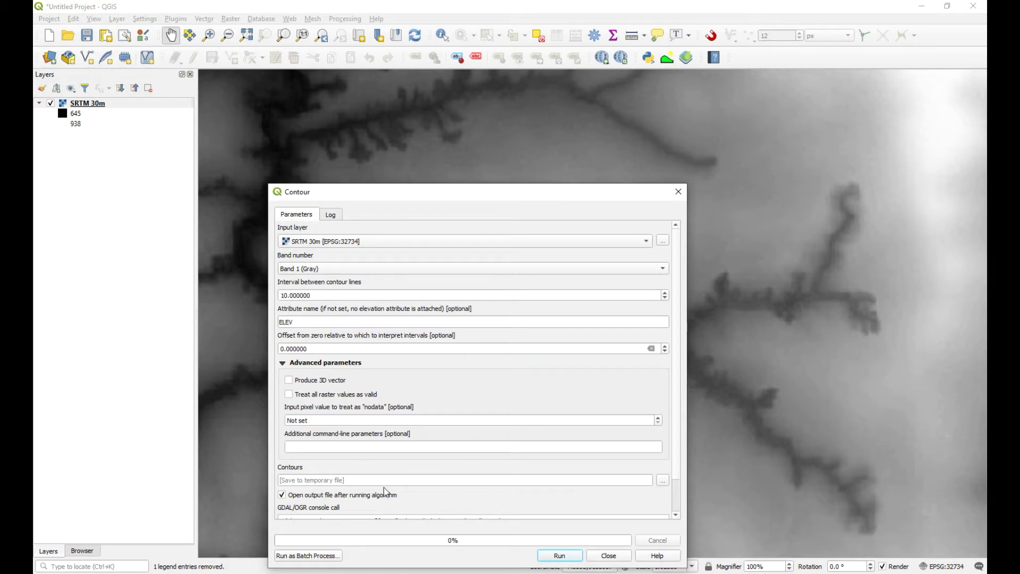
pyautogui.click(578, 558)
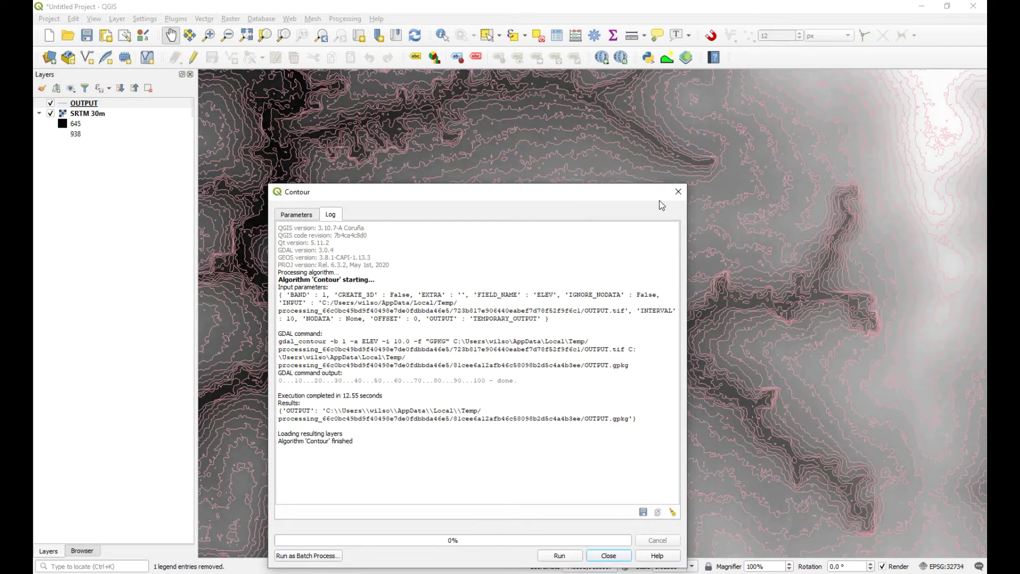
# - Close the Contour dialog, zoom in on the new contours, and open the Processing Toolbox
pyautogui.click(678, 191)
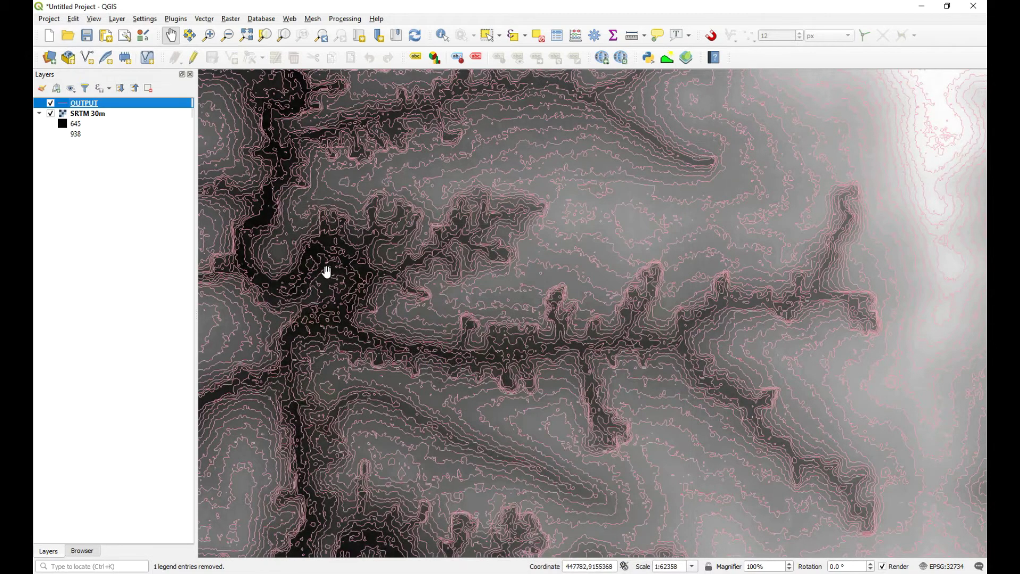
pyautogui.scroll(1, 307, 255)
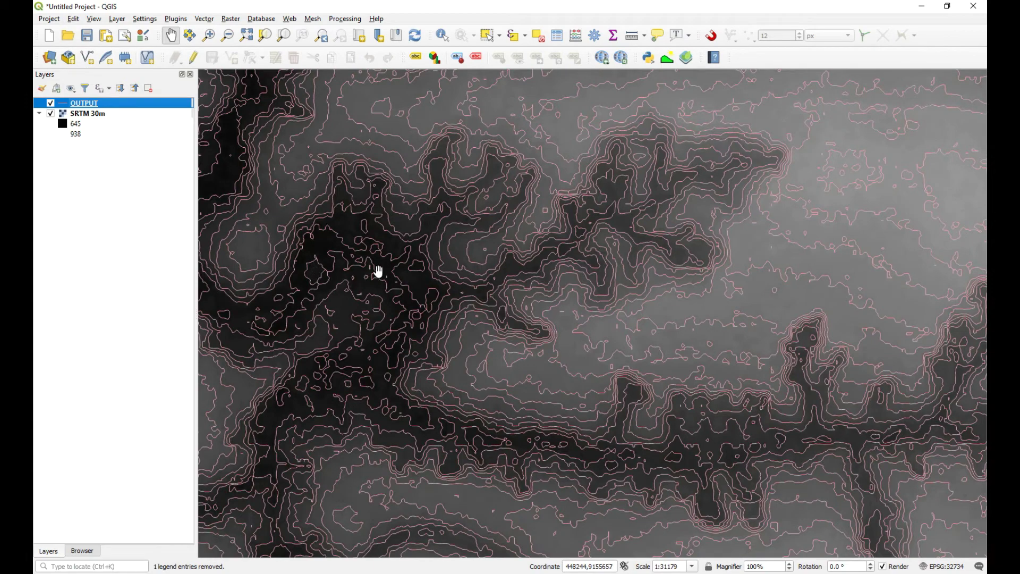
pyautogui.scroll(2, 378, 270)
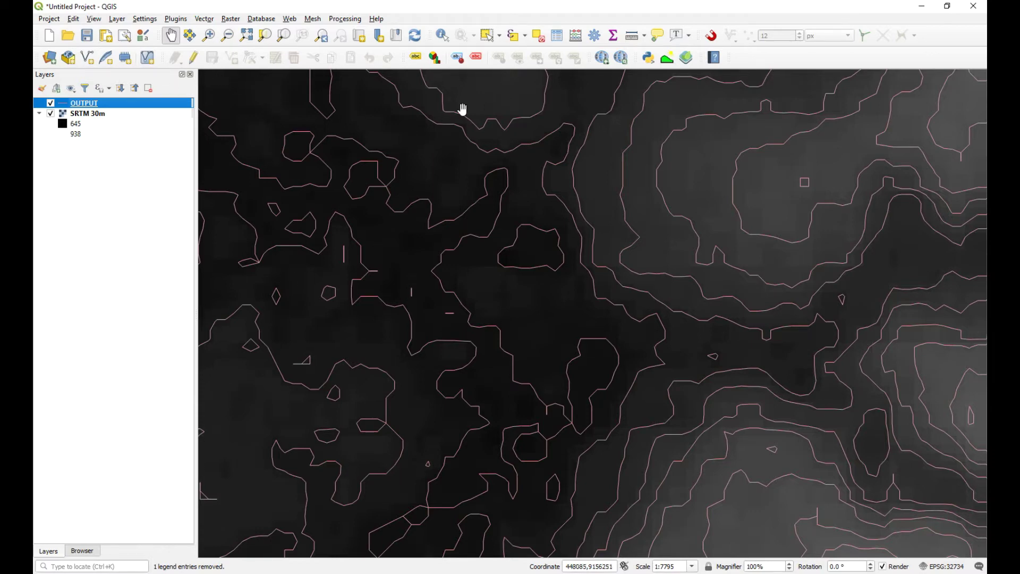
pyautogui.click(595, 35)
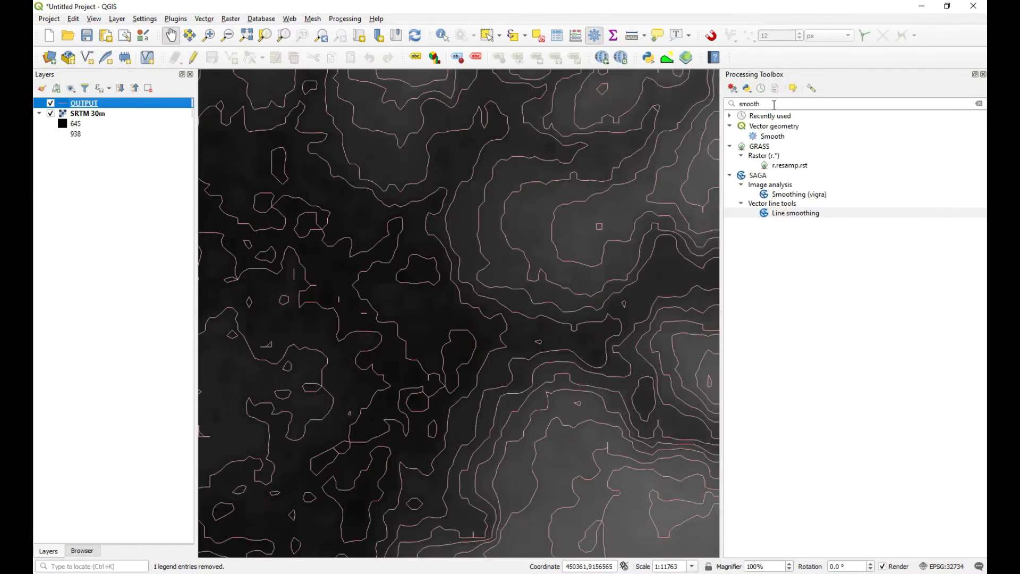
# - Search the toolbox for 'smooth' and open SAGA Line smoothing
pyautogui.click(775, 105)
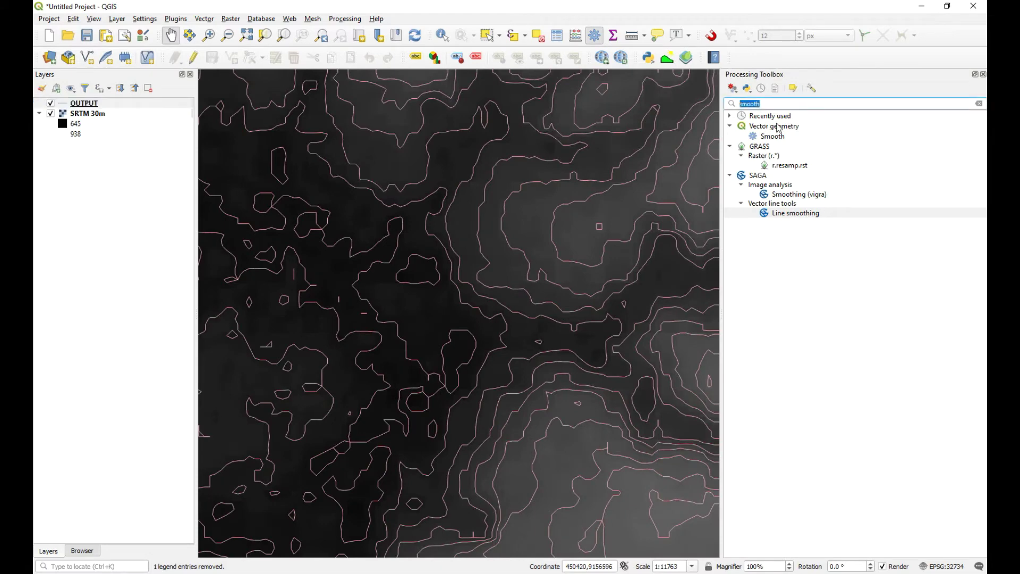
pyautogui.write('sm')
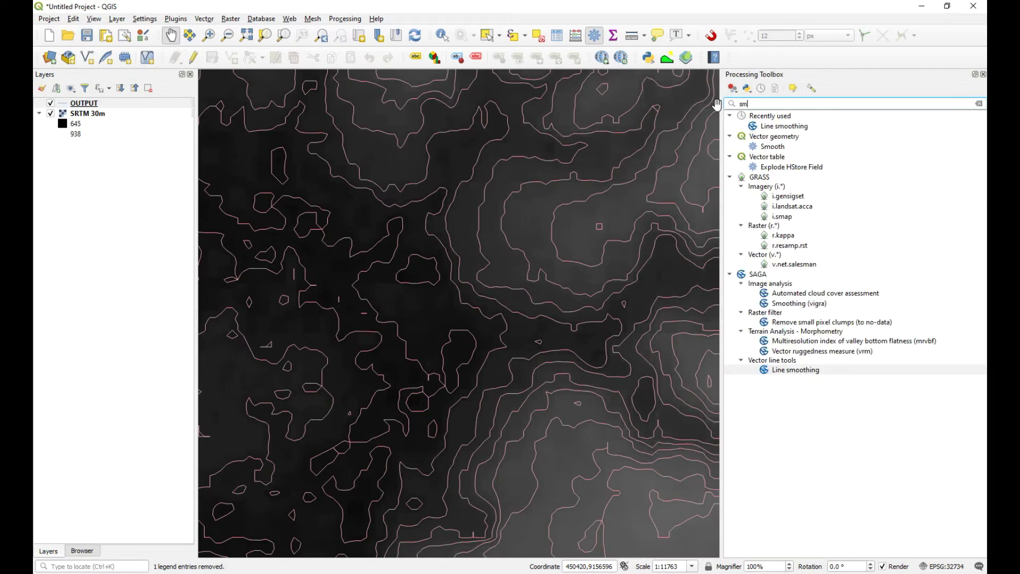
pyautogui.write('ooth')
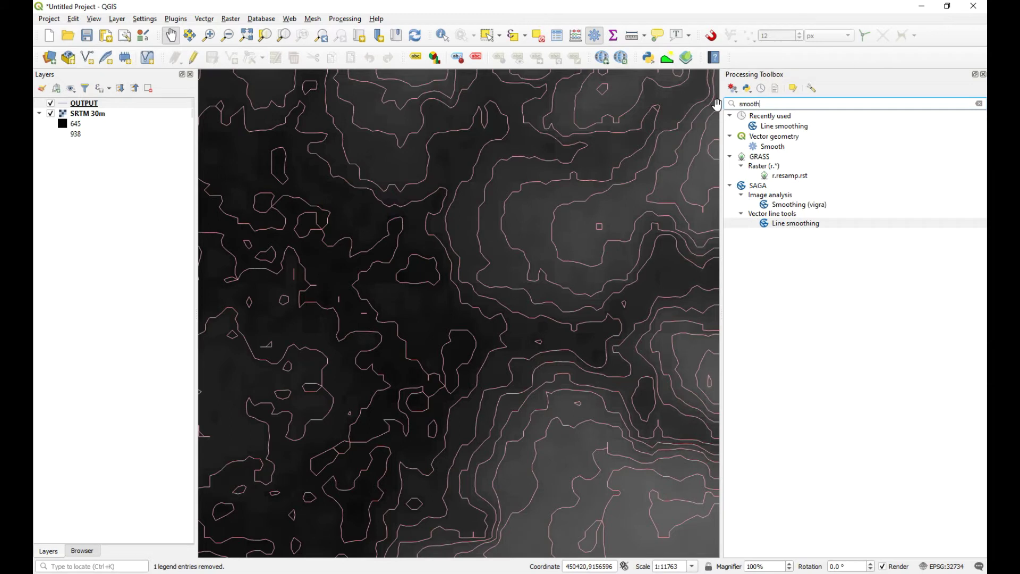
pyautogui.doubleClick(788, 224)
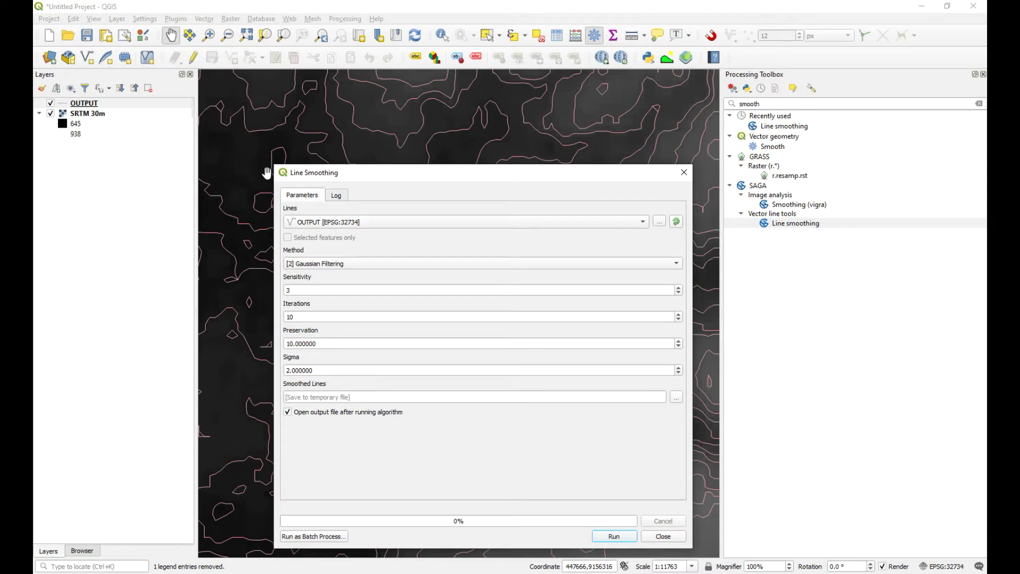
# - Run Line smoothing with Gaussian Filtering on the contours to create LINES OUT
pyautogui.click(375, 264)
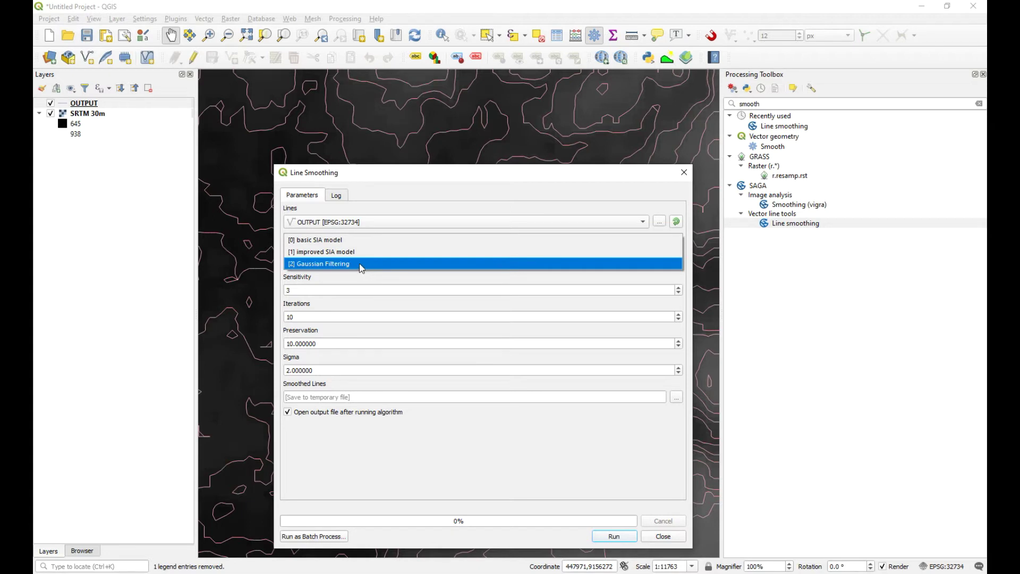
pyautogui.click(360, 264)
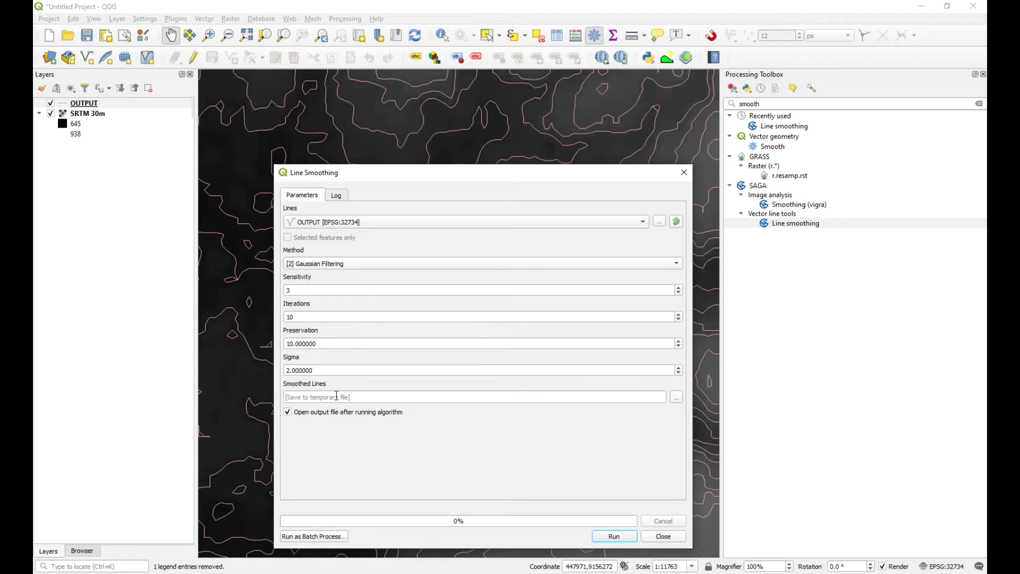
pyautogui.moveTo(423, 174); pyautogui.dragTo(419, 138)
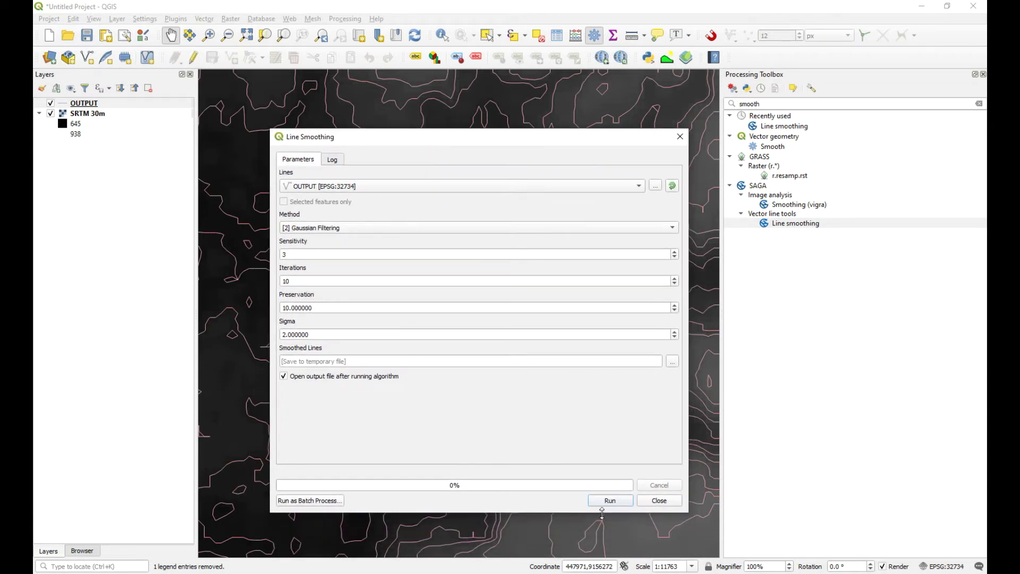
pyautogui.click(611, 500)
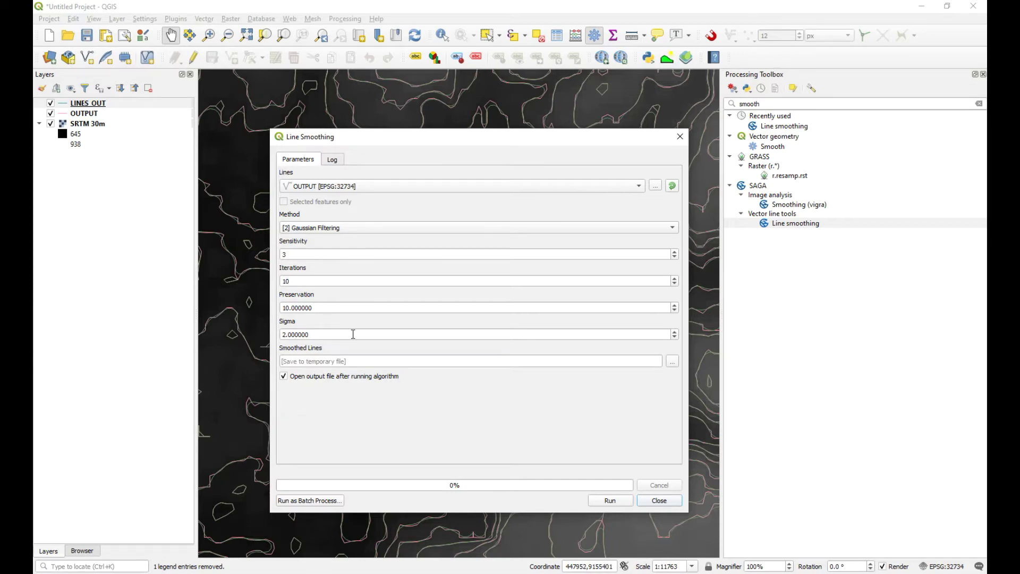
pyautogui.moveTo(336, 323)
pyautogui.click(659, 500)
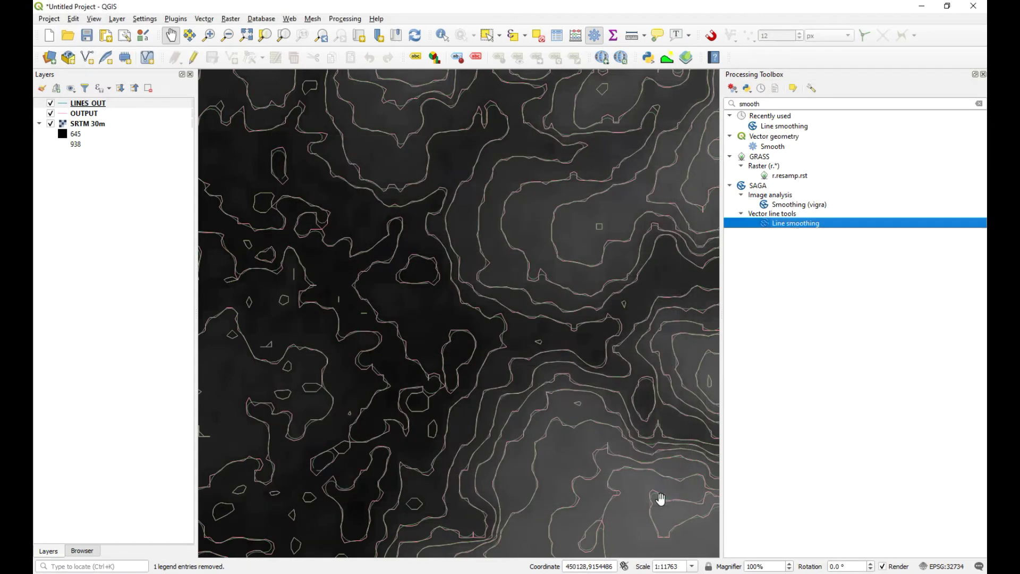
pyautogui.click(54, 105)
pyautogui.click(51, 103)
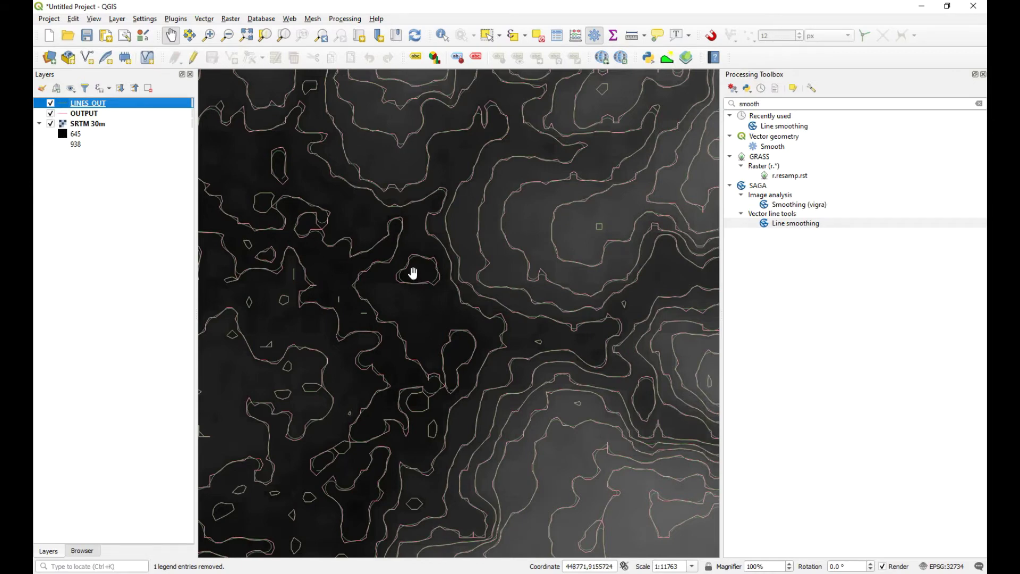
pyautogui.scroll(2, 412, 271)
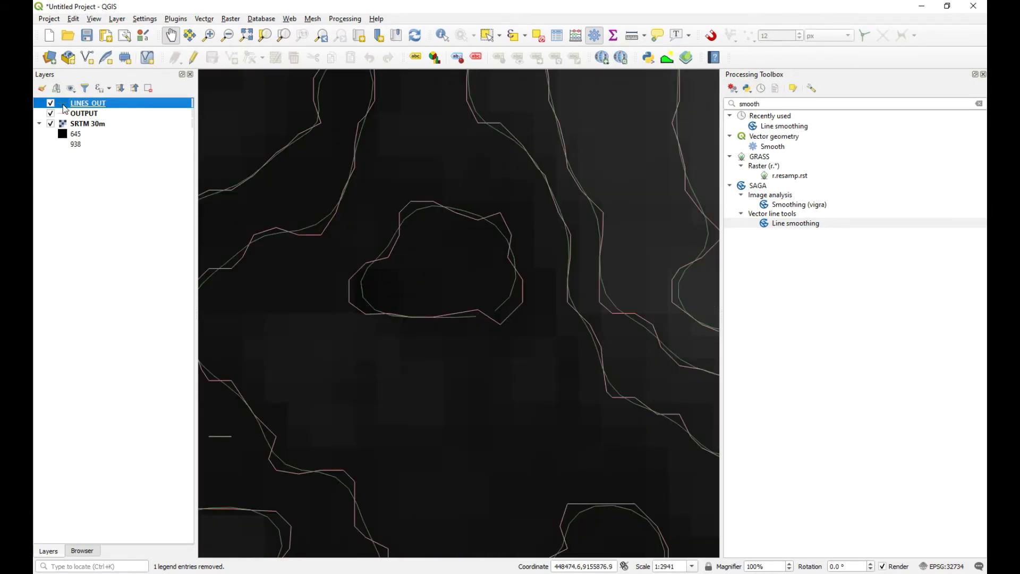
pyautogui.click(51, 104)
pyautogui.click(51, 104)
pyautogui.click(51, 104)
pyautogui.click(51, 104)
pyautogui.scroll(-2, 434, 414)
pyautogui.scroll(2, 387, 431)
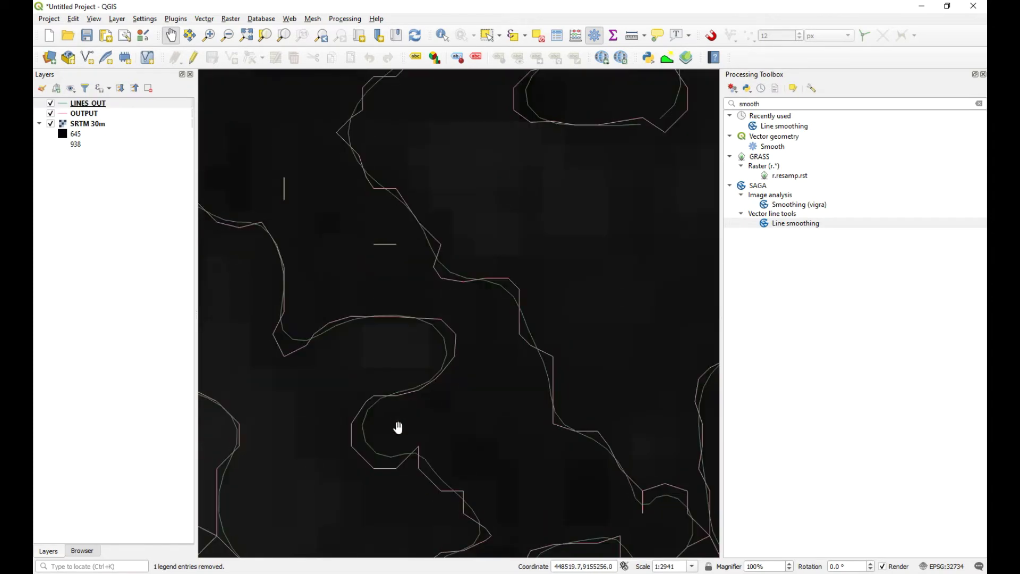
pyautogui.moveTo(410, 412); pyautogui.dragTo(426, 324)
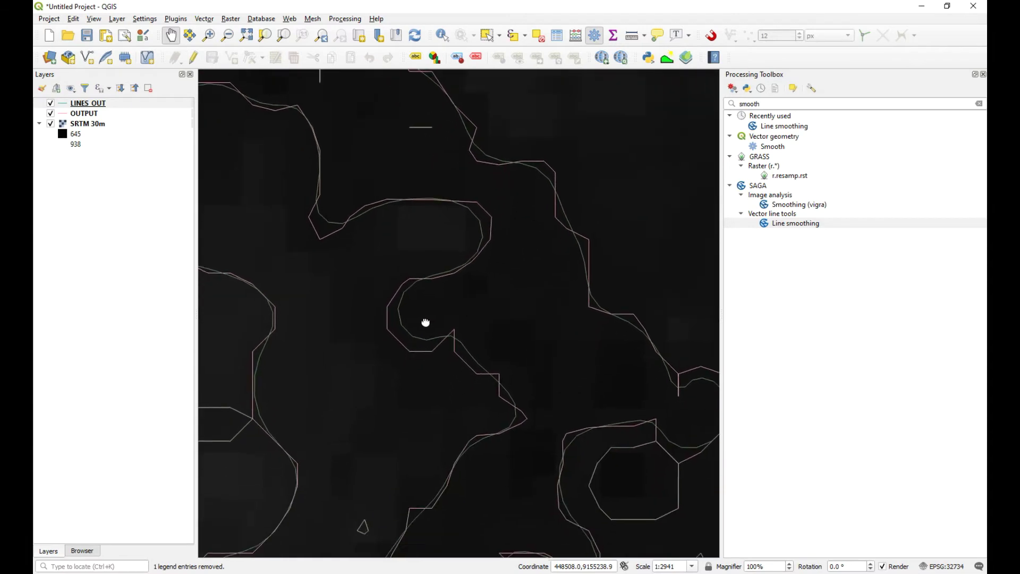
pyautogui.click(51, 103)
pyautogui.click(51, 104)
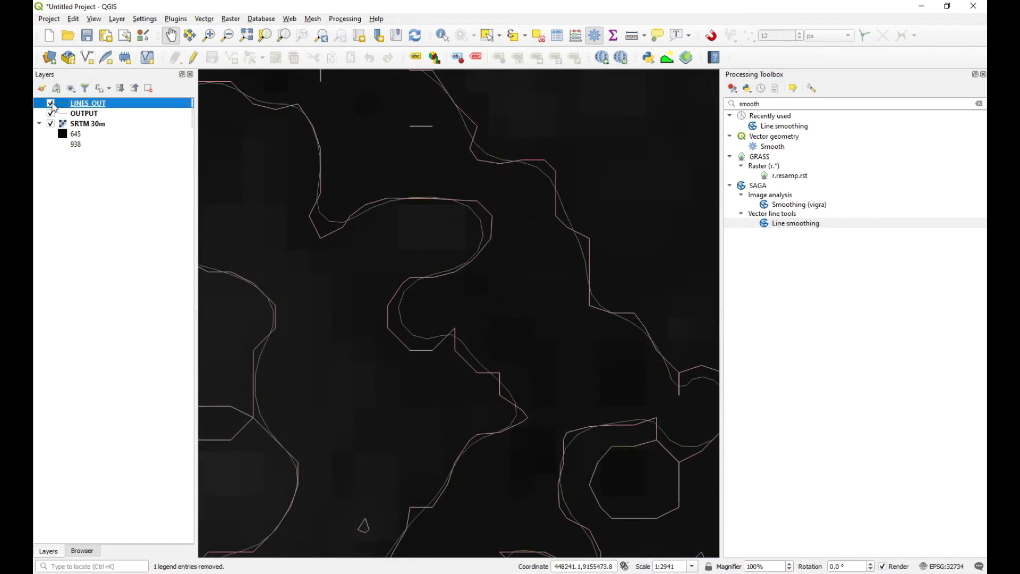
pyautogui.click(51, 103)
pyautogui.click(51, 103)
pyautogui.scroll(-2, 346, 271)
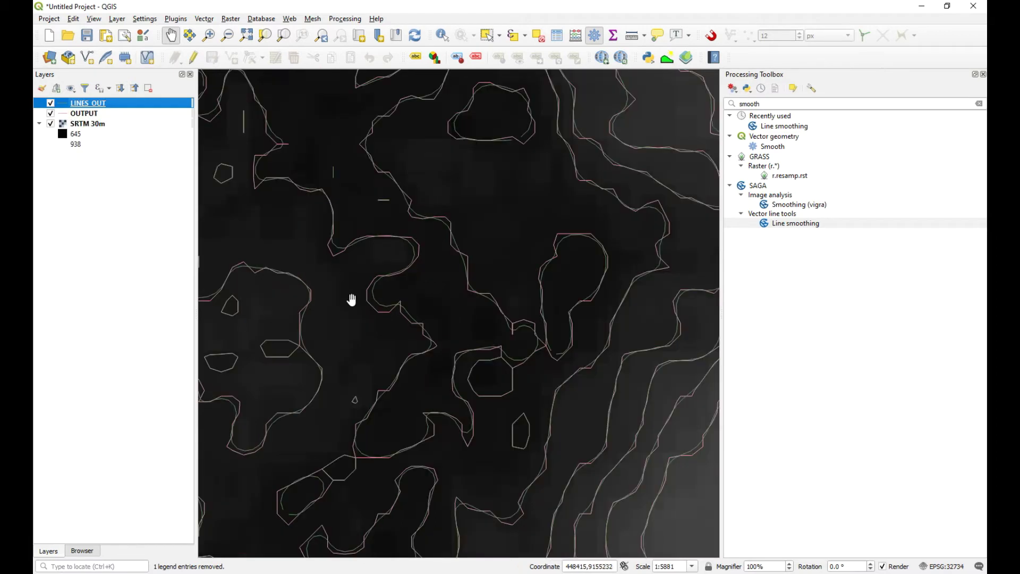
pyautogui.moveTo(360, 316); pyautogui.dragTo(412, 309)
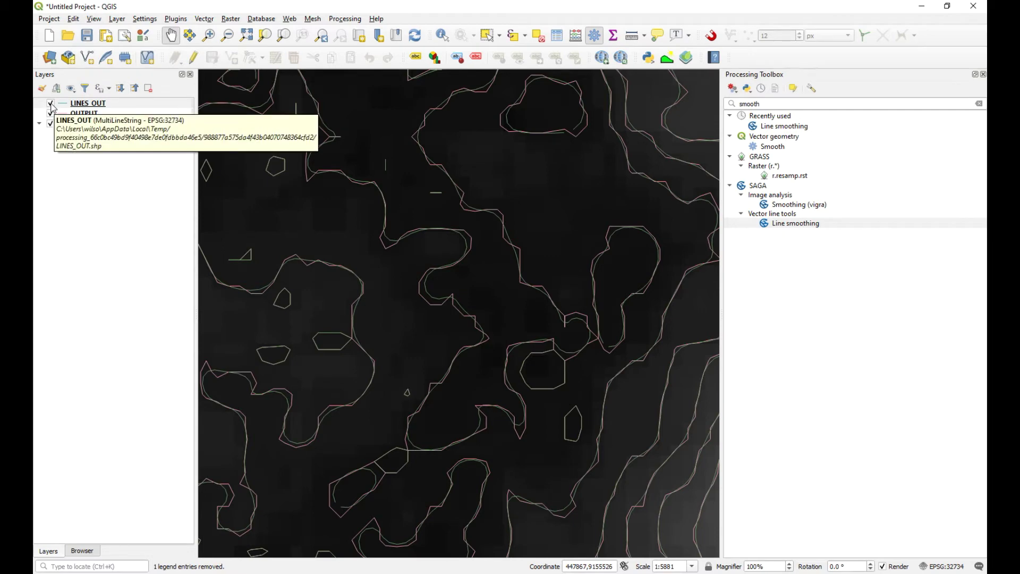
pyautogui.moveTo(282, 306); pyautogui.dragTo(330, 301)
pyautogui.scroll(-1, 335, 298)
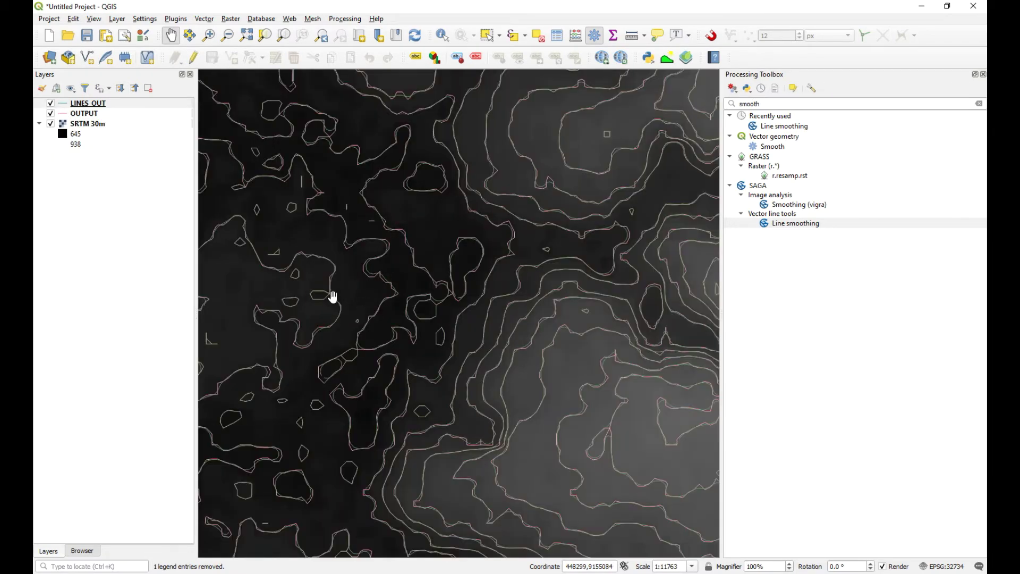
pyautogui.click(52, 106)
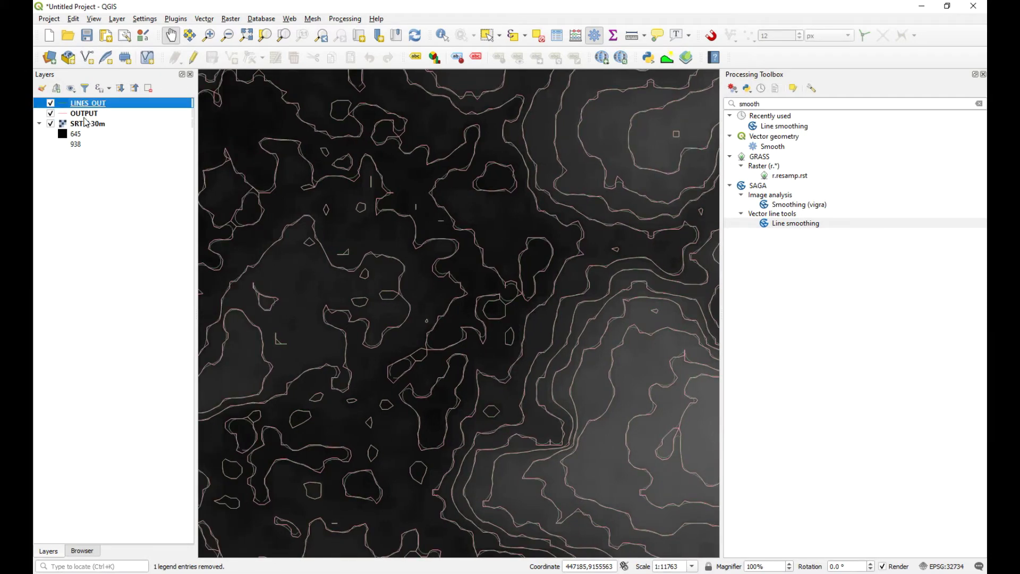
pyautogui.click(51, 113)
# - Hide the OUTPUT layer and pan around to inspect the smoothed LINES_OUT contours
pyautogui.click(81, 118)
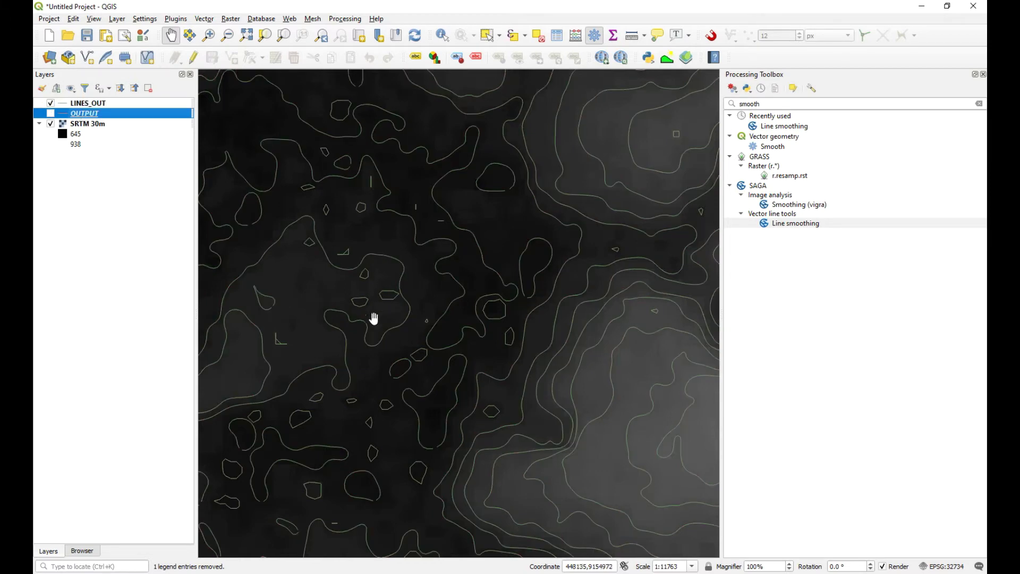
pyautogui.moveTo(373, 317); pyautogui.dragTo(471, 282)
pyautogui.moveTo(449, 413); pyautogui.dragTo(391, 248)
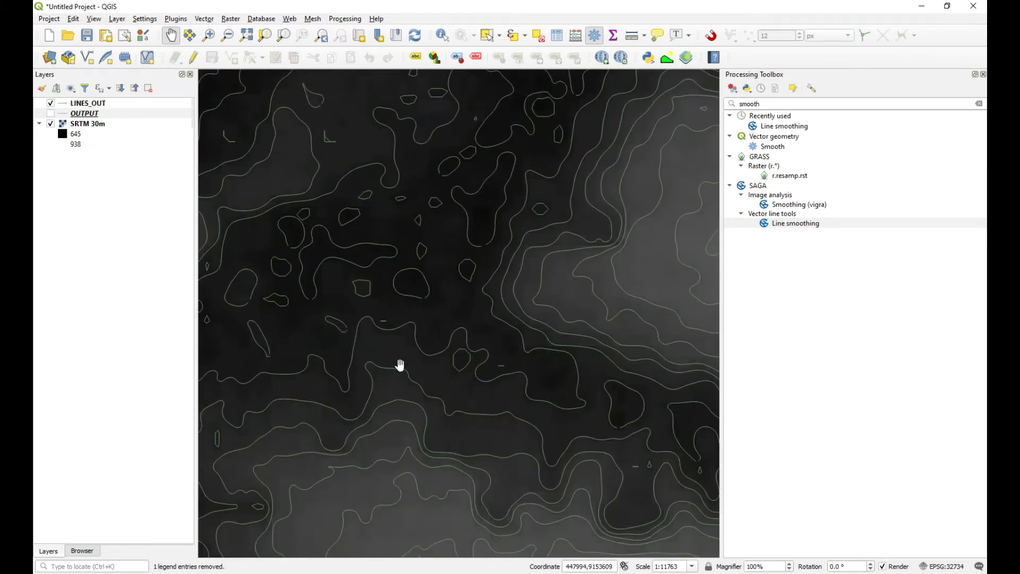
pyautogui.moveTo(399, 364); pyautogui.dragTo(392, 223)
pyautogui.scroll(-1, 409, 273)
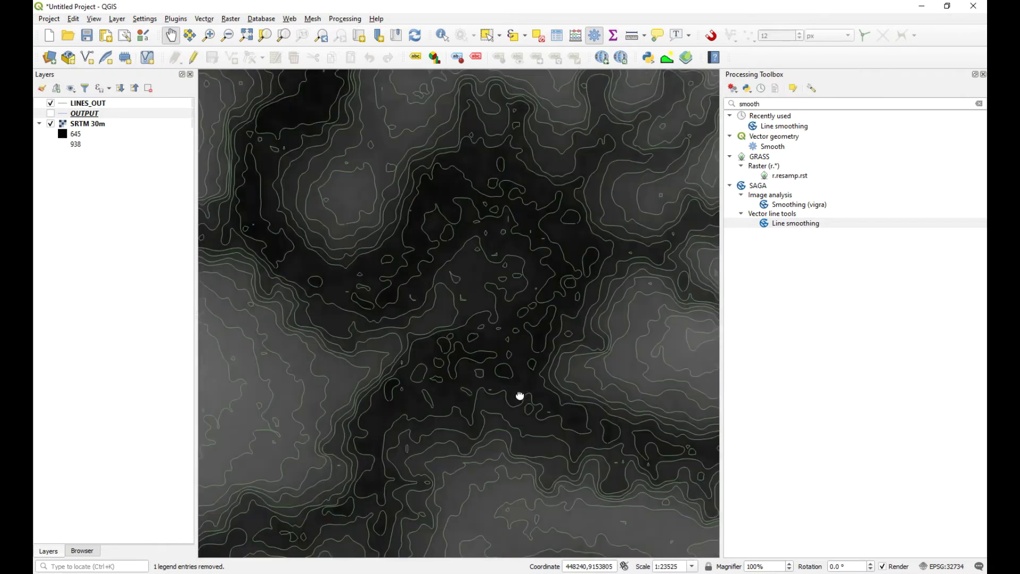
pyautogui.scroll(2, 339, 295)
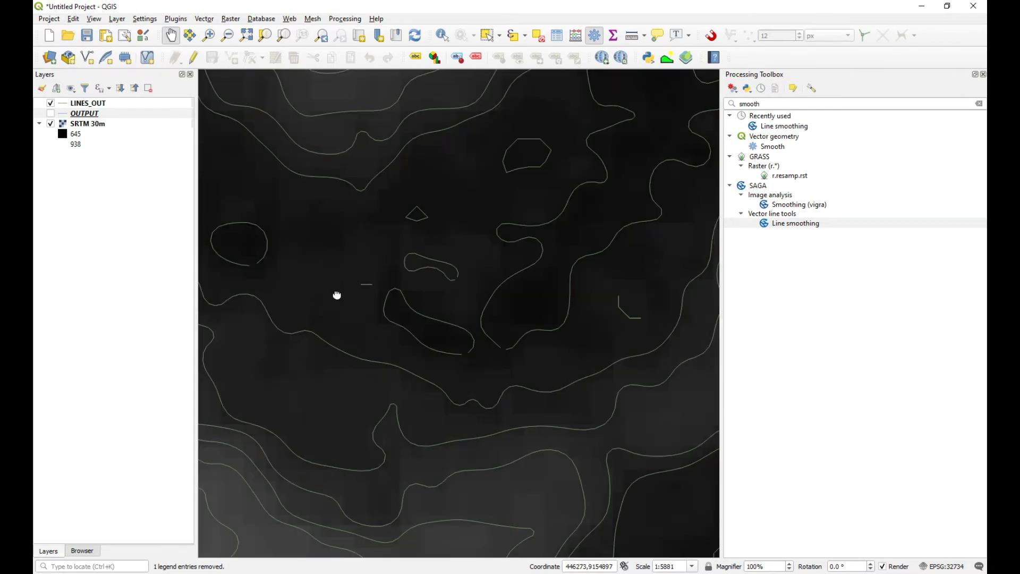
pyautogui.moveTo(476, 307); pyautogui.dragTo(365, 342)
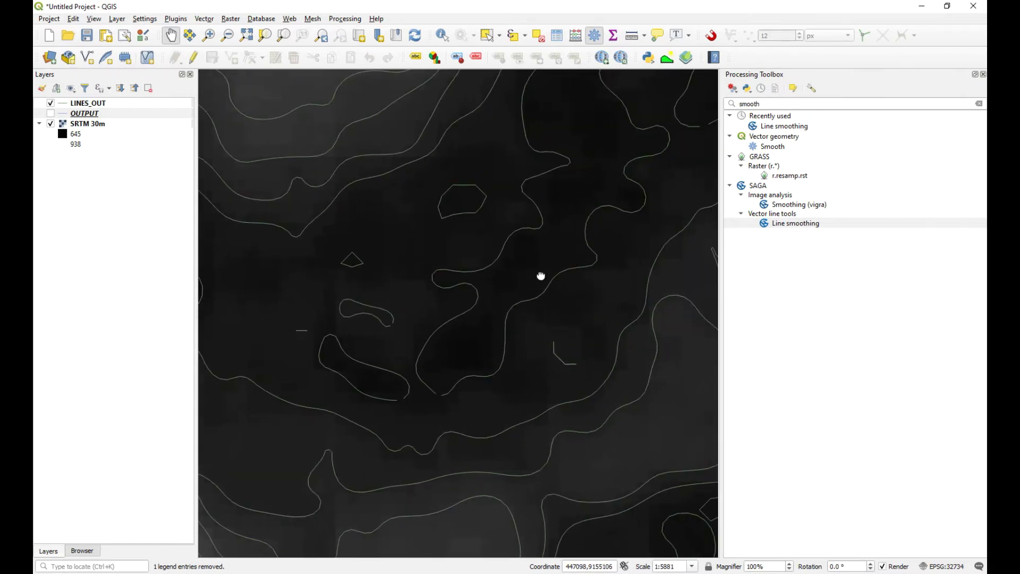
pyautogui.moveTo(542, 276); pyautogui.dragTo(580, 287)
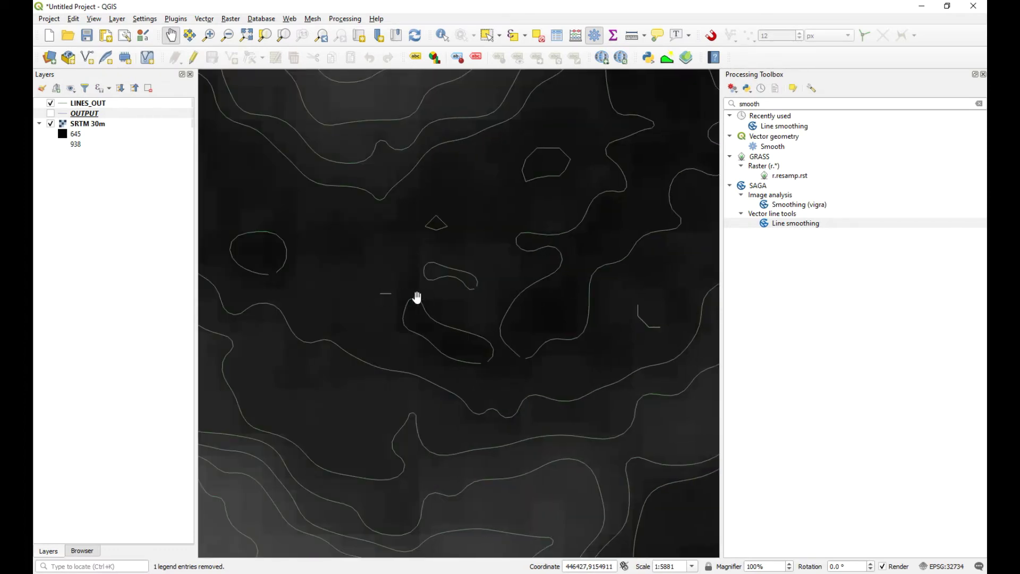
pyautogui.moveTo(502, 303); pyautogui.dragTo(367, 272)
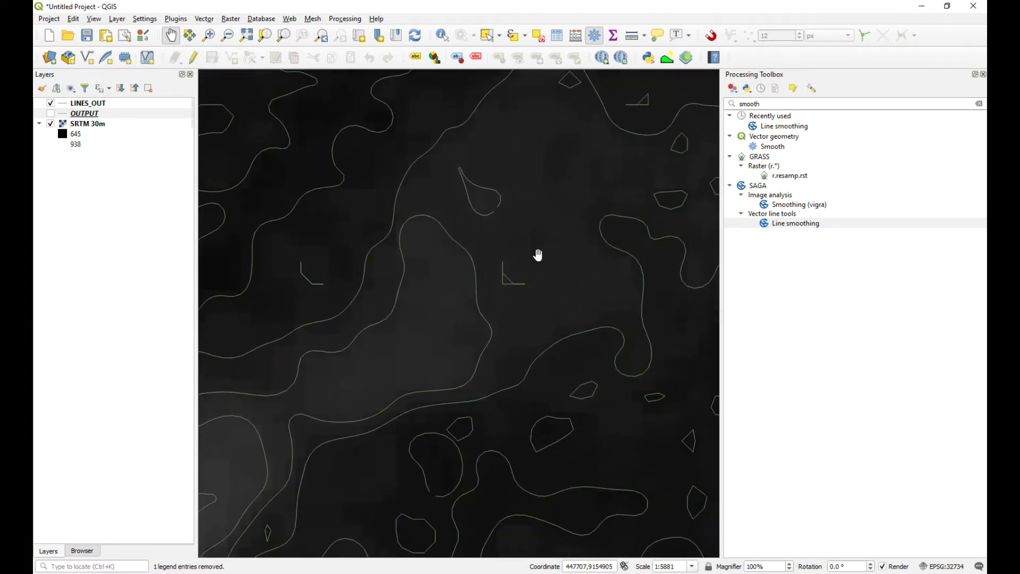
pyautogui.moveTo(537, 255); pyautogui.dragTo(421, 368)
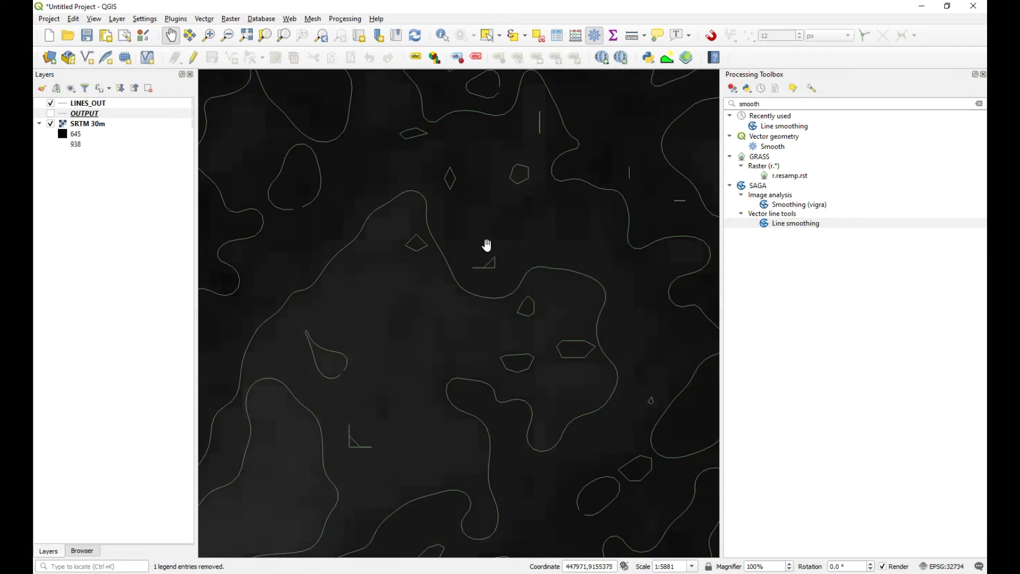
pyautogui.moveTo(485, 244); pyautogui.dragTo(444, 330)
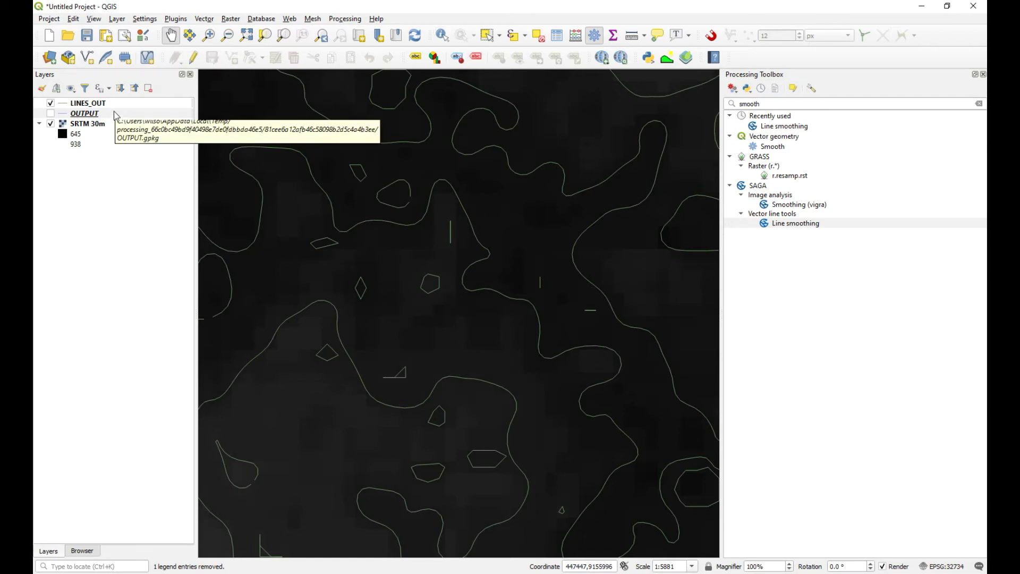
pyautogui.rightClick(89, 103)
# - Open the LINES_OUT attribute table maximized and switch on editing
pyautogui.press('Escape')
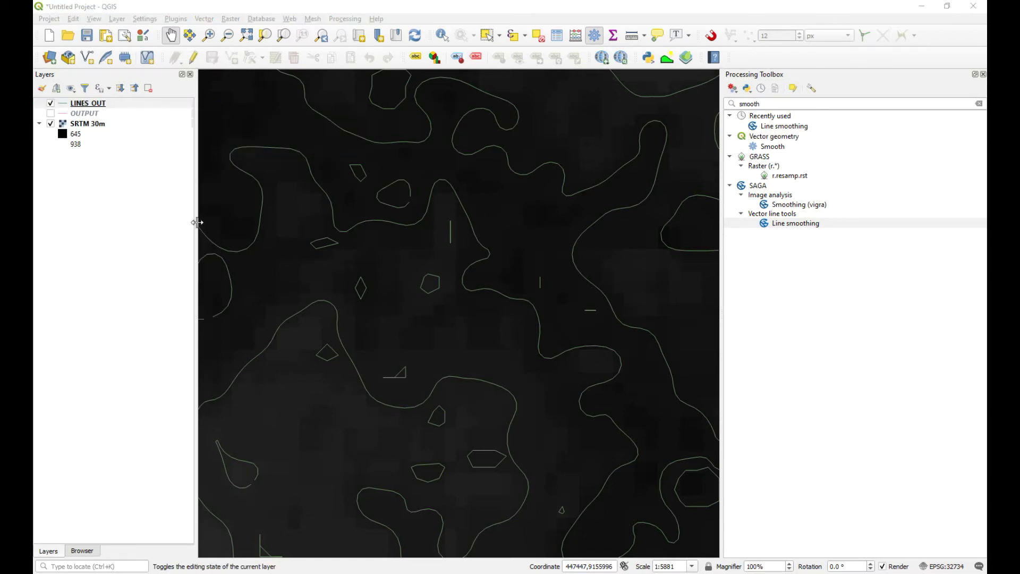
pyautogui.click(556, 36)
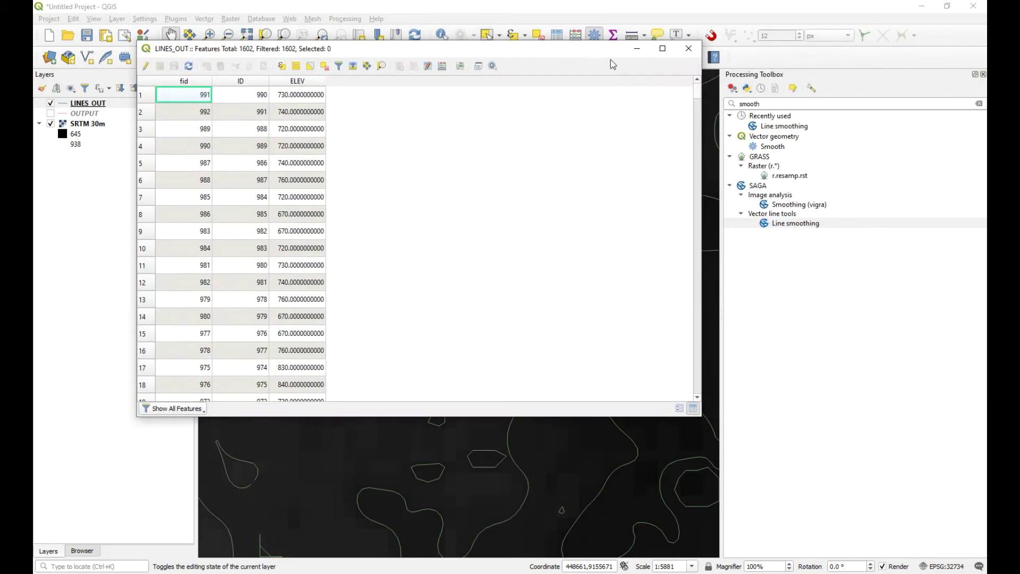
pyautogui.click(663, 49)
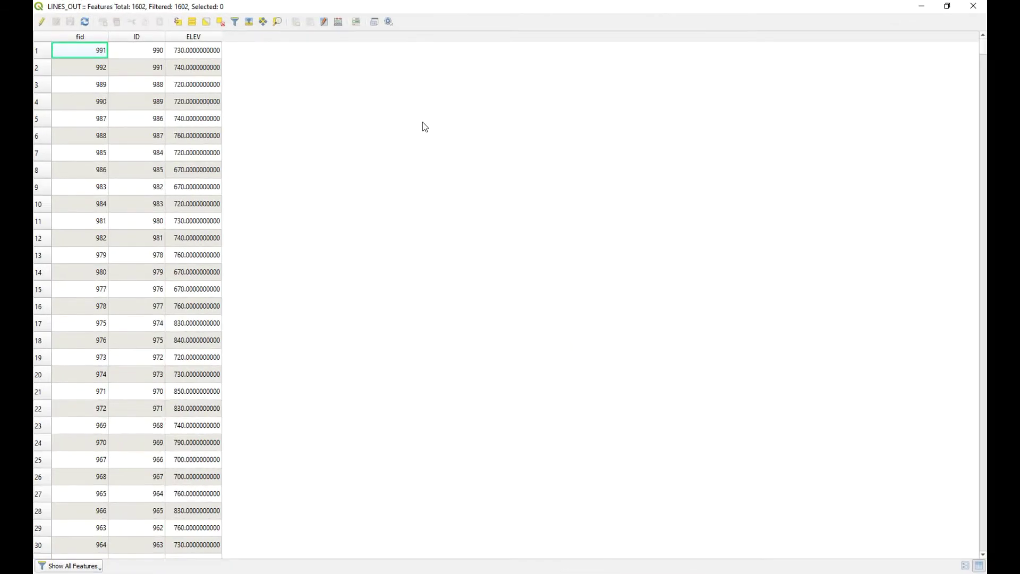
pyautogui.click(42, 23)
# - Start a new field named LENGTH of type Whole number (integer)
pyautogui.click(296, 21)
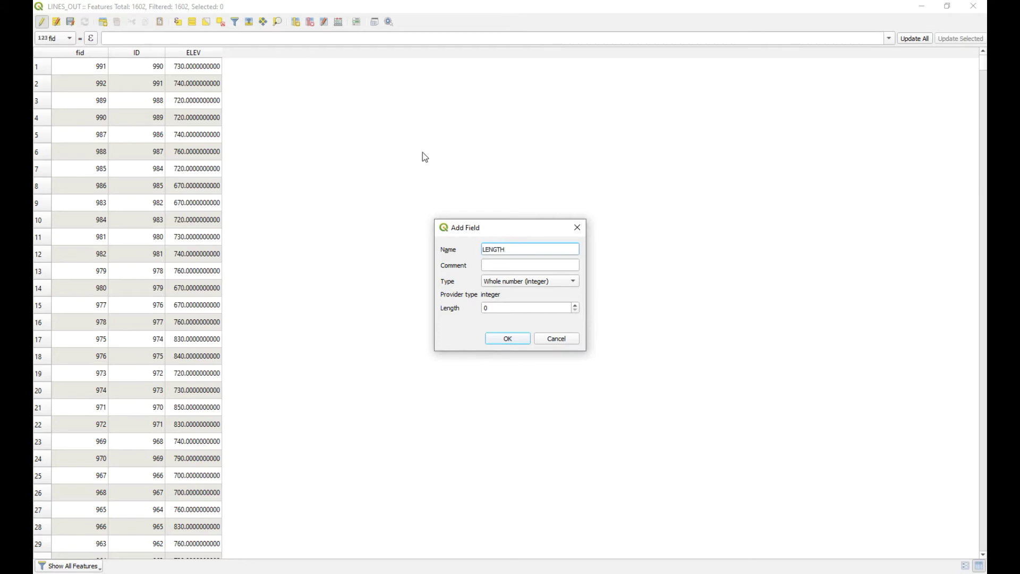
pyautogui.click(564, 283)
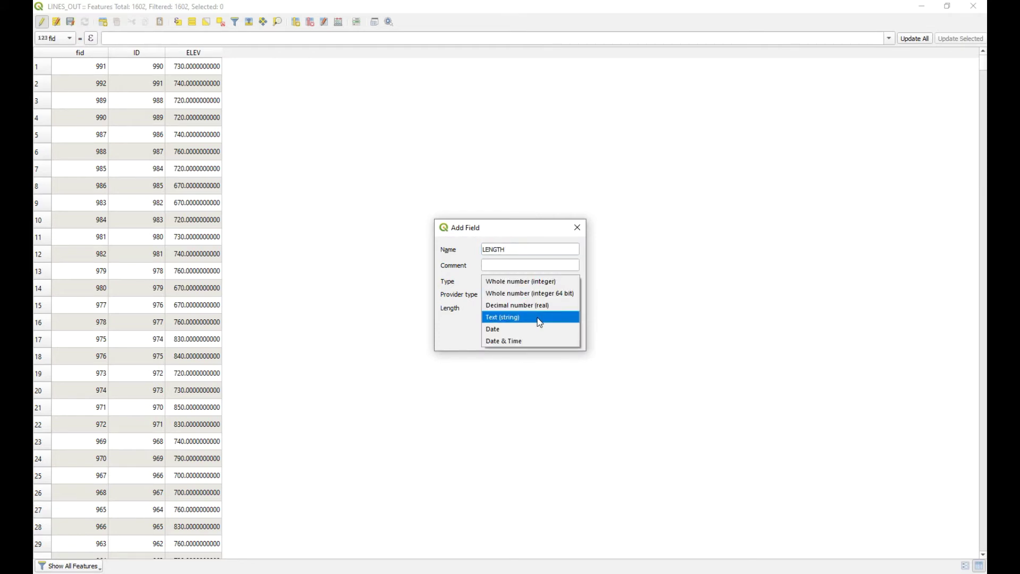
pyautogui.click(523, 283)
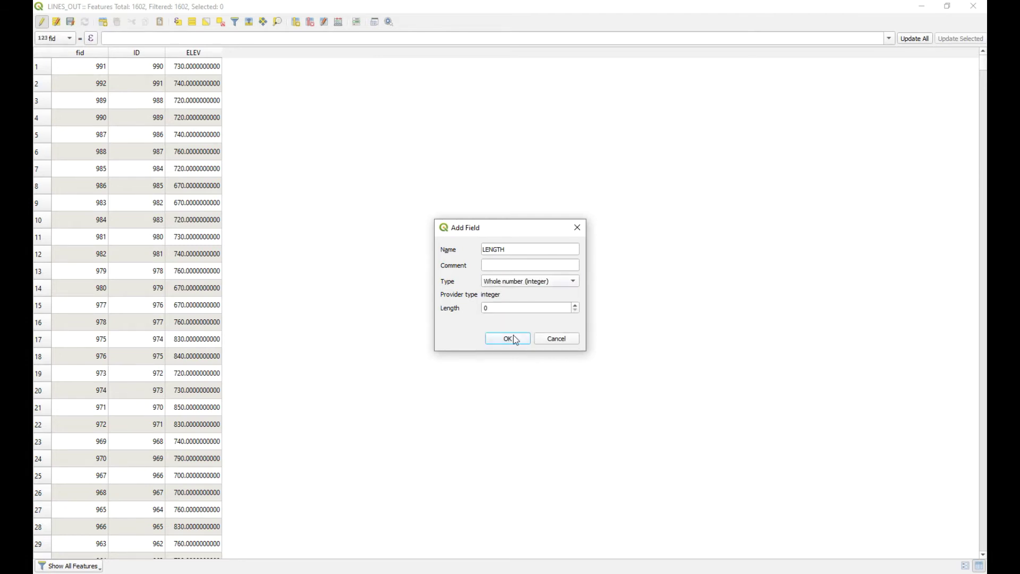
# - Create the LENGTH field with a length of 6
pyautogui.doubleClick(496, 308)
pyautogui.write('6')
pyautogui.click(519, 341)
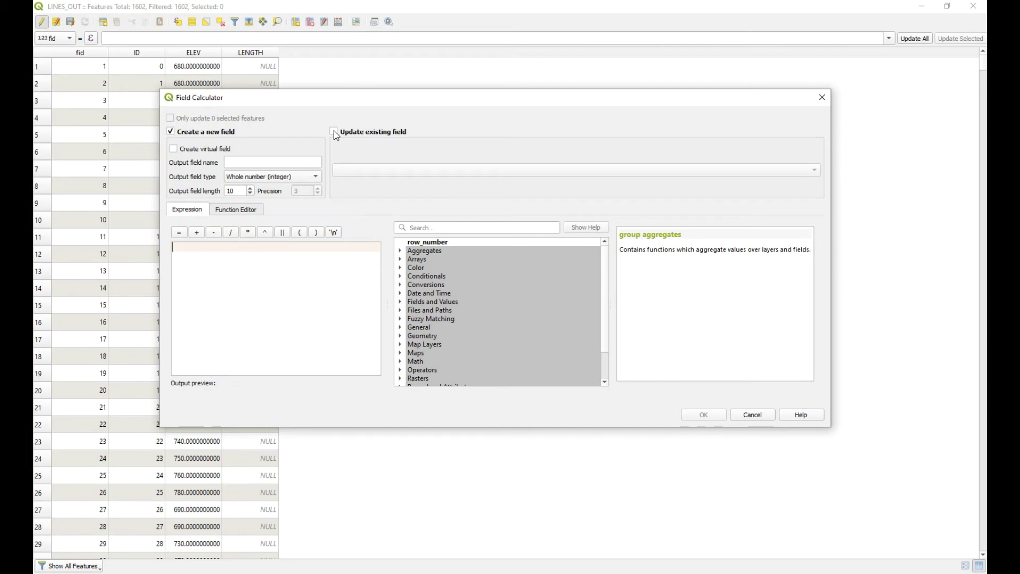
# - Update the LENGTH field with $length in the Field Calculator for every contour
pyautogui.click(334, 131)
pyautogui.click(371, 169)
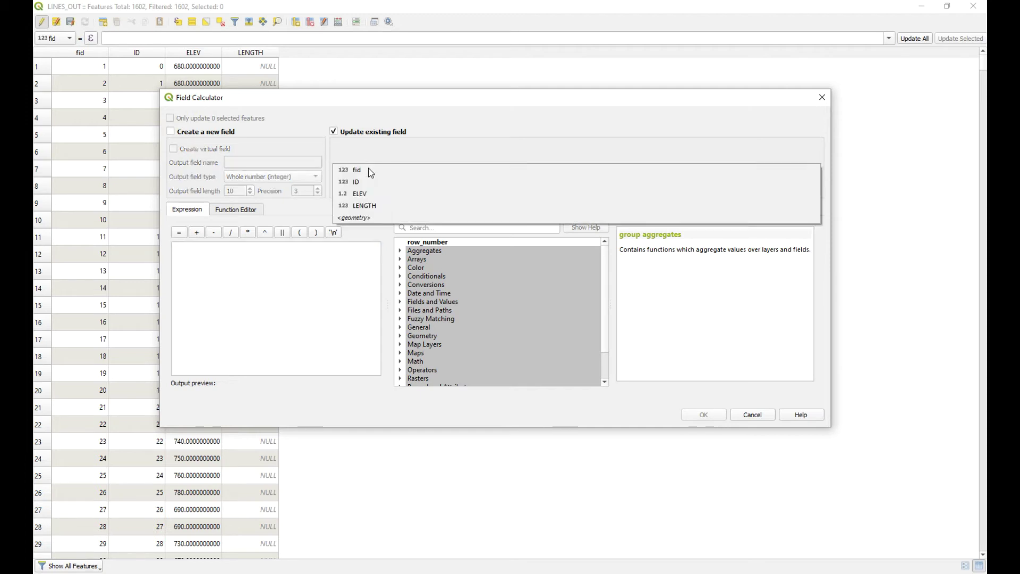
pyautogui.click(376, 206)
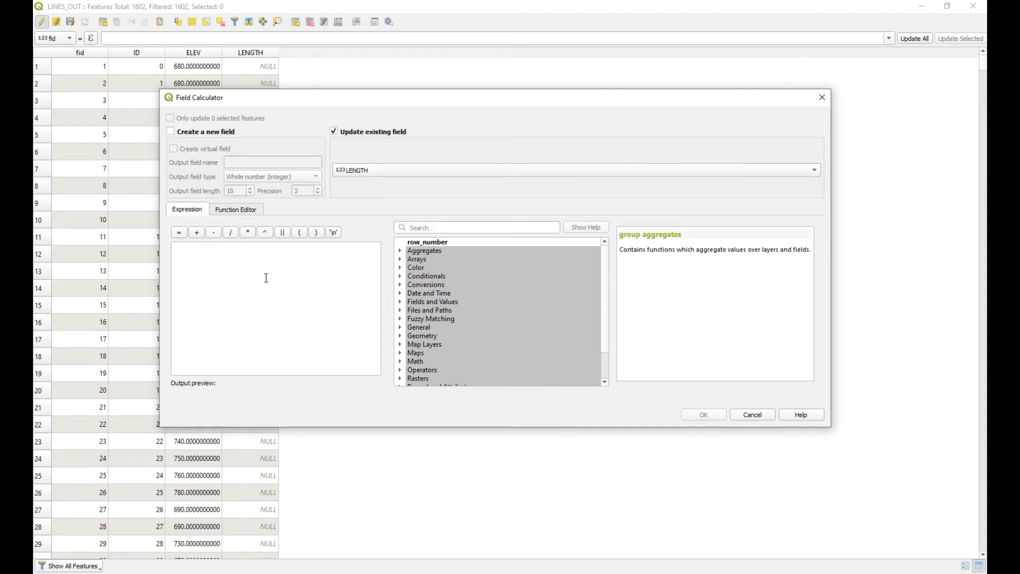
pyautogui.click(246, 264)
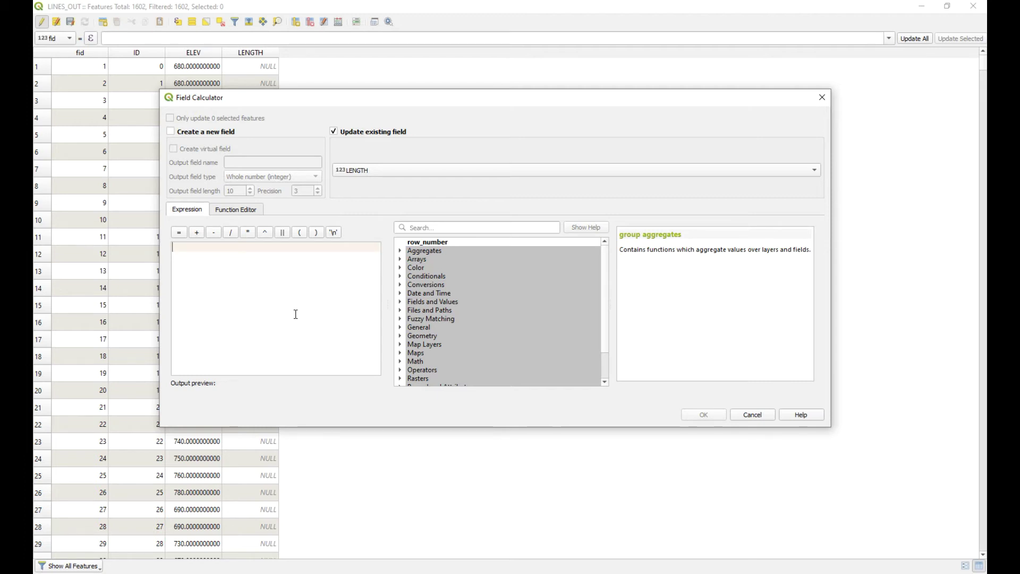
pyautogui.write('$le')
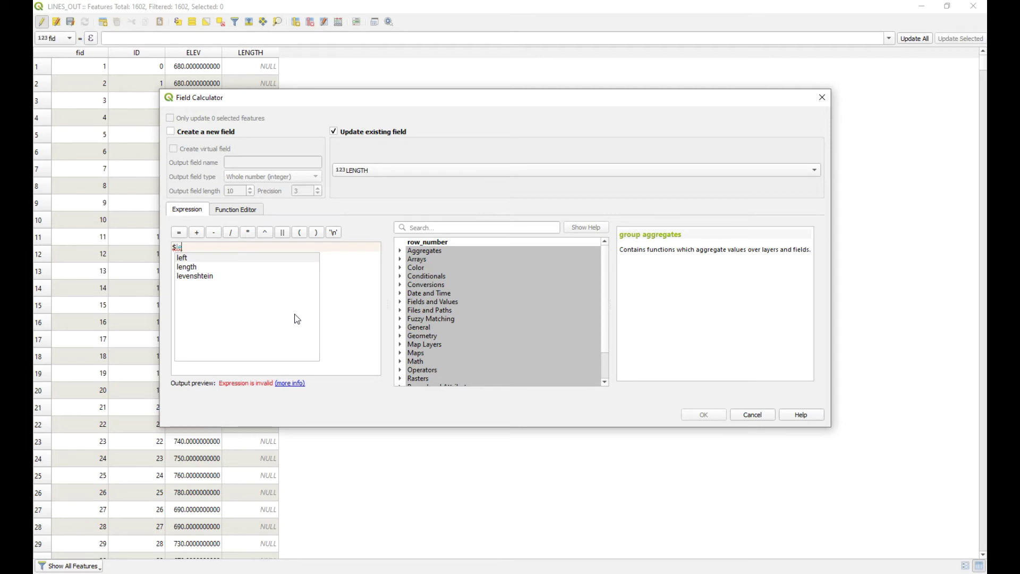
pyautogui.write('ngth')
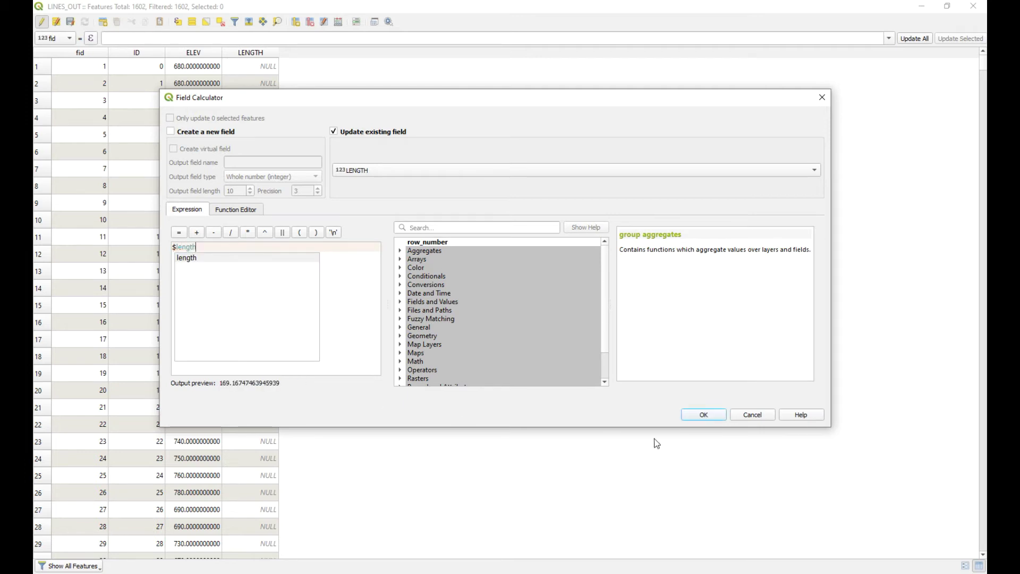
pyautogui.click(700, 415)
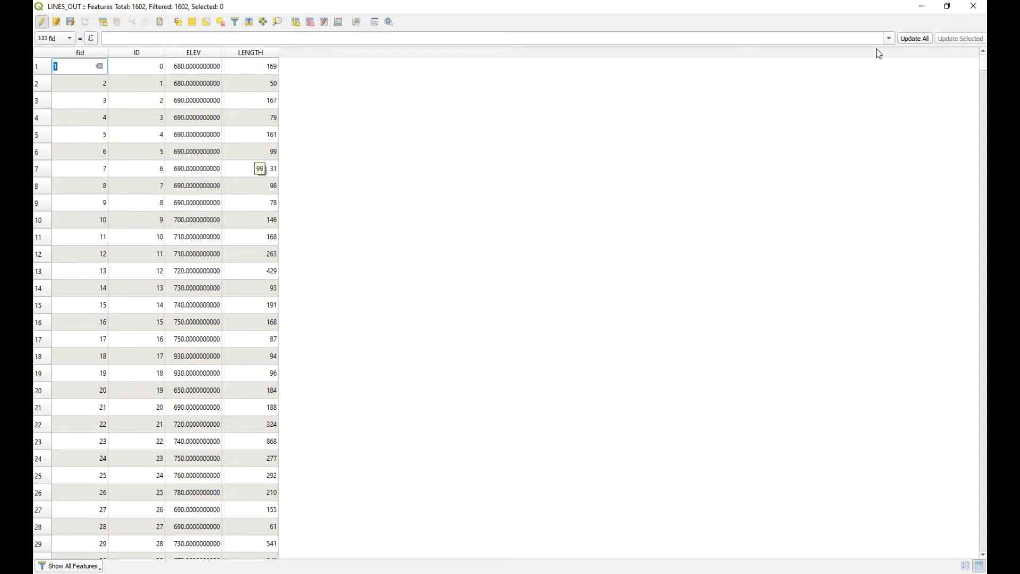
pyautogui.click(971, 7)
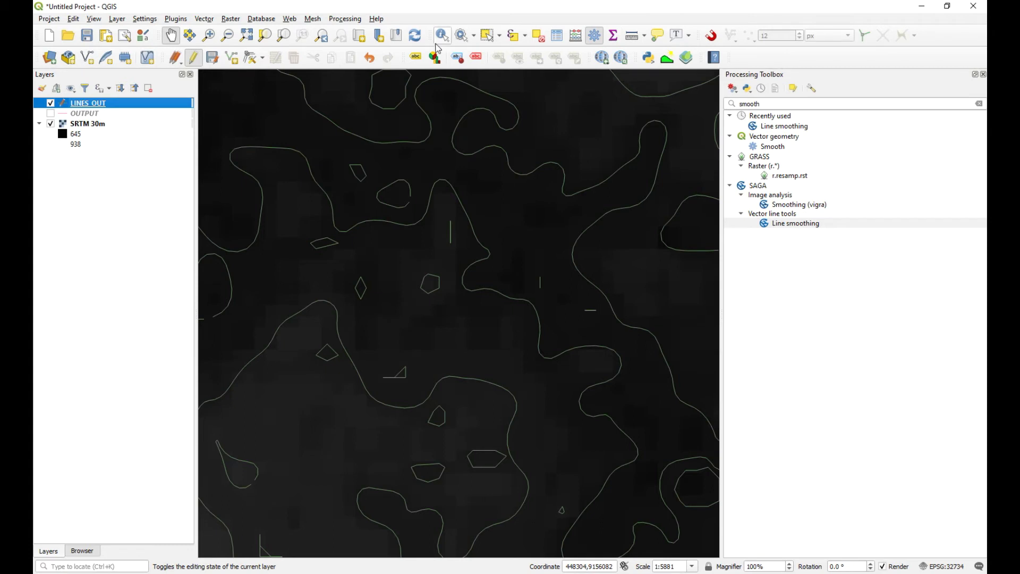
# - Select the short contour fragment near the map centre and identify it, showing LENGTH 52
pyautogui.click(488, 35)
pyautogui.click(541, 277)
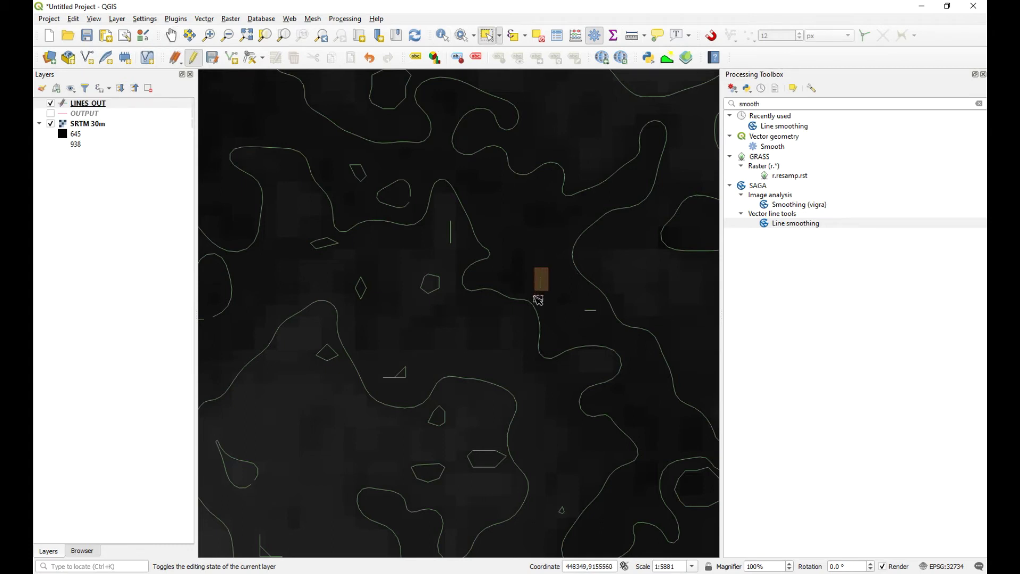
pyautogui.moveTo(534, 295); pyautogui.dragTo(534, 296)
pyautogui.click(442, 35)
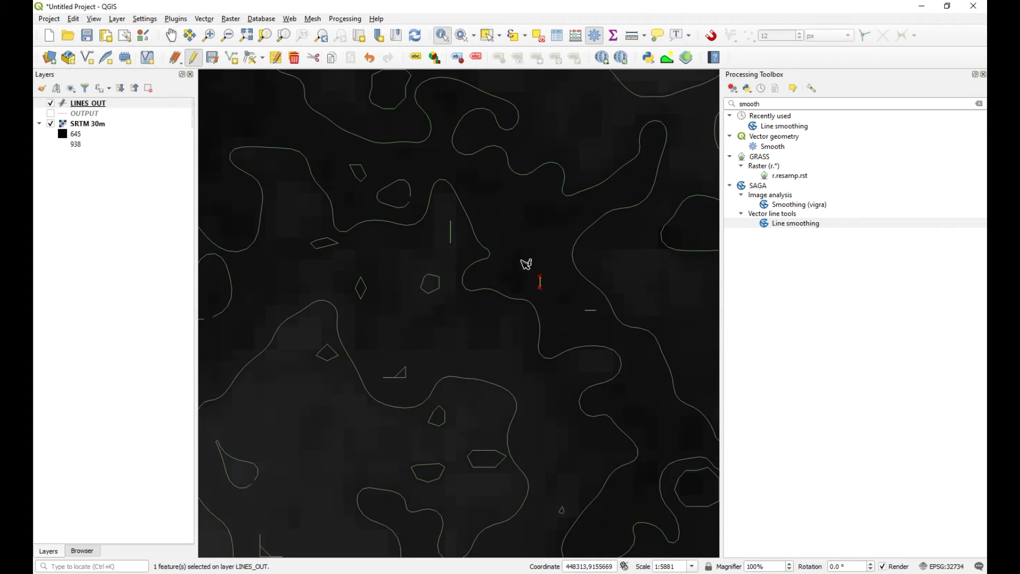
pyautogui.click(540, 281)
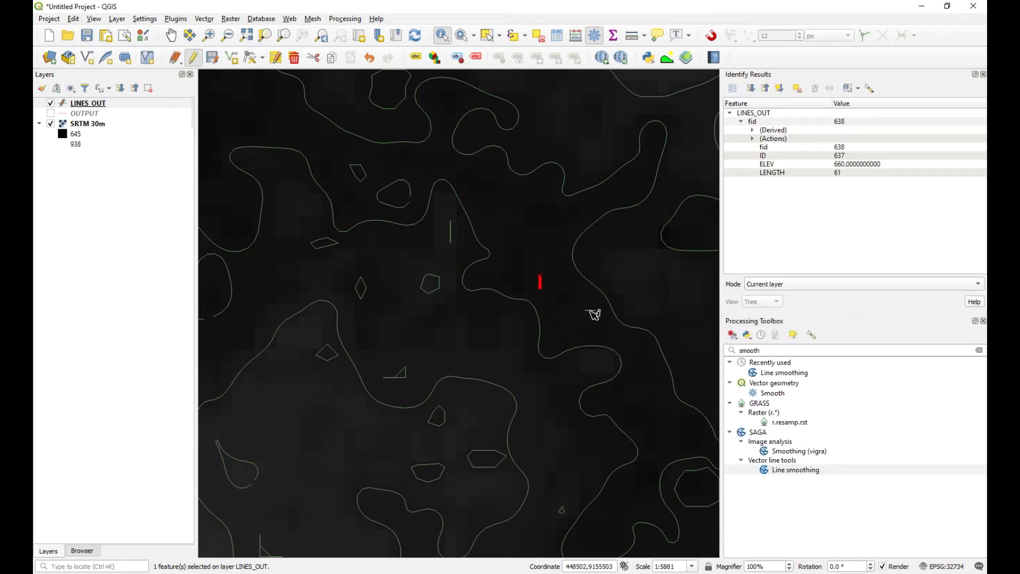
pyautogui.click(564, 512)
pyautogui.scroll(-1, 347, 424)
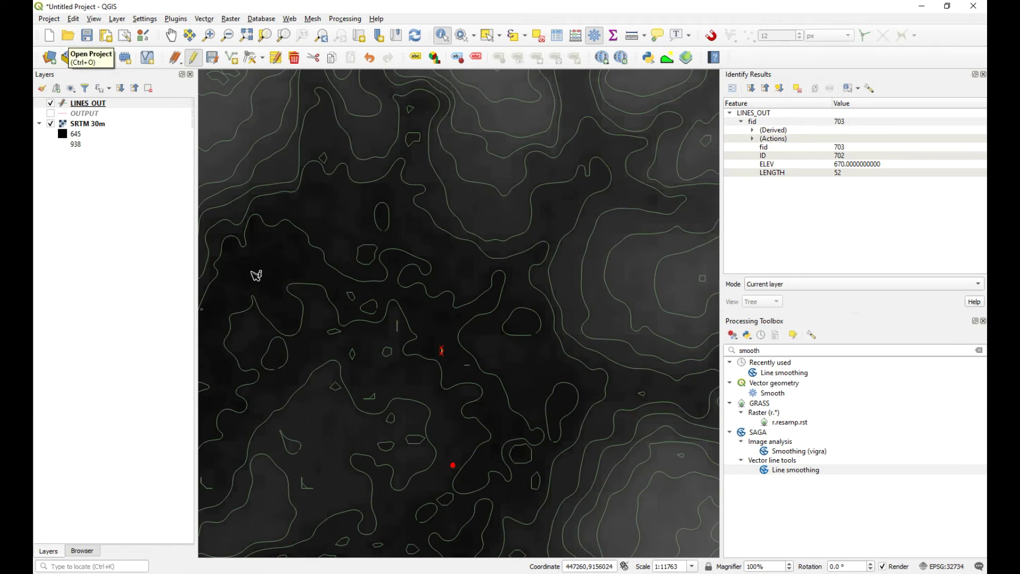
# - Clear the identify results, deselect the fragment, and stop editing LINES_OUT
pyautogui.click(346, 220)
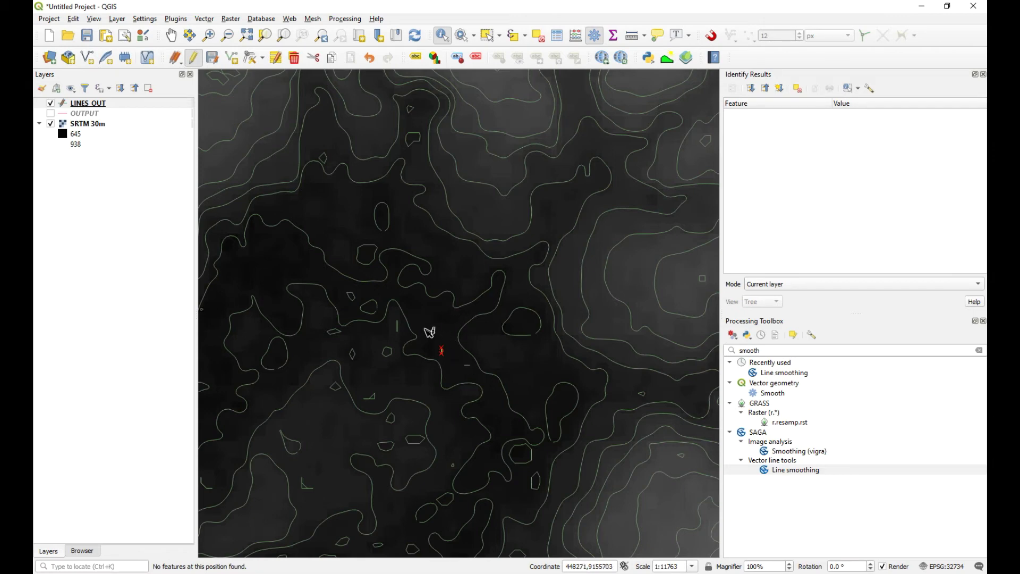
pyautogui.click(534, 39)
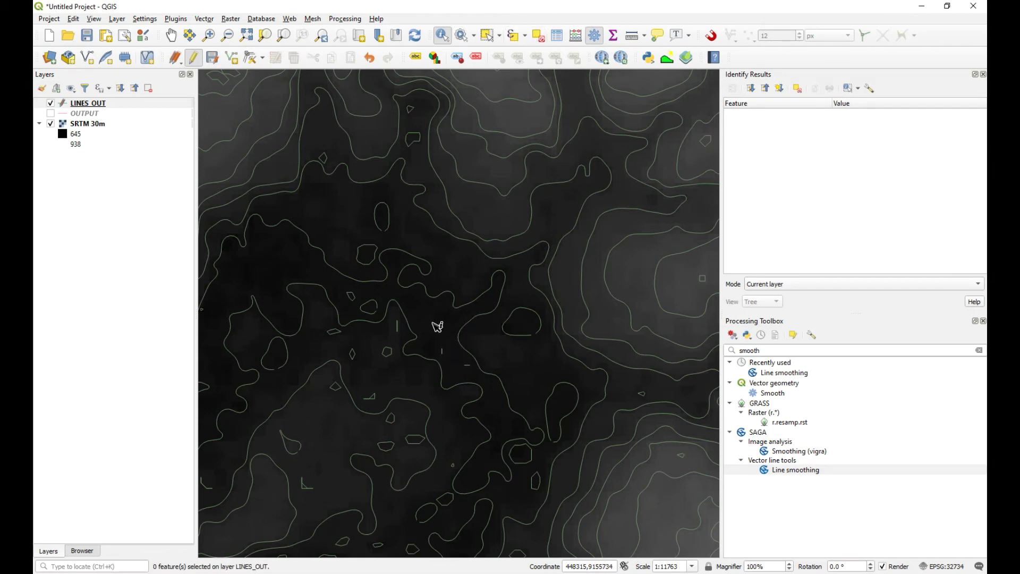
pyautogui.click(194, 59)
# - Save the LINES_OUT edits and apply the Query Builder filter "LENGTH" > 65
pyautogui.click(485, 298)
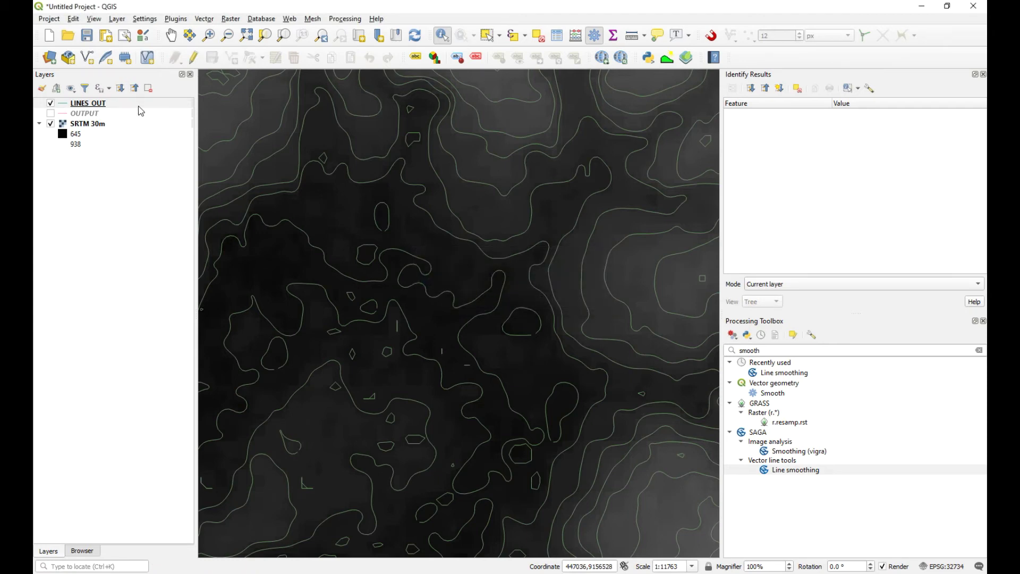
pyautogui.rightClick(113, 104)
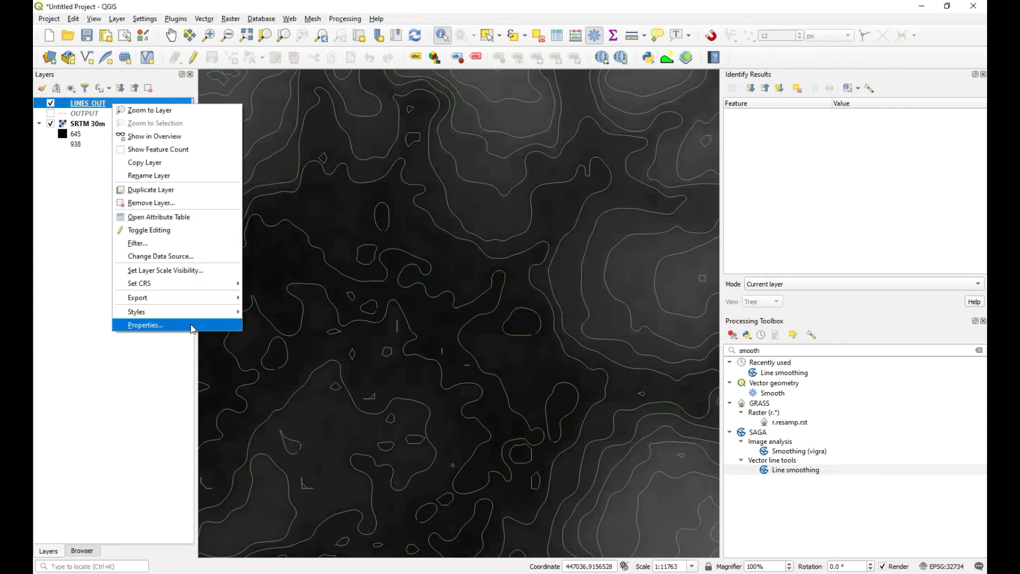
pyautogui.click(192, 327)
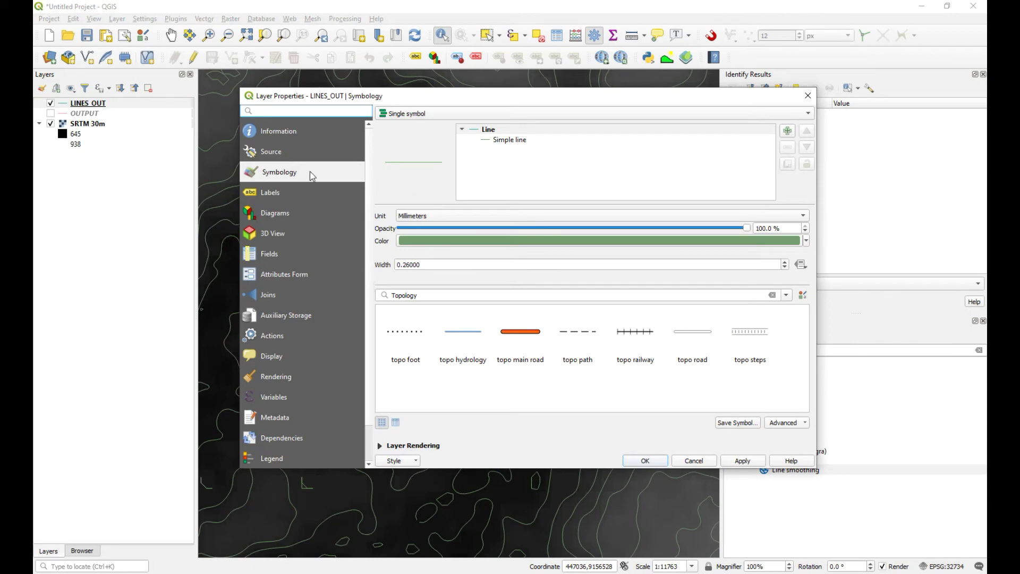
pyautogui.click(274, 153)
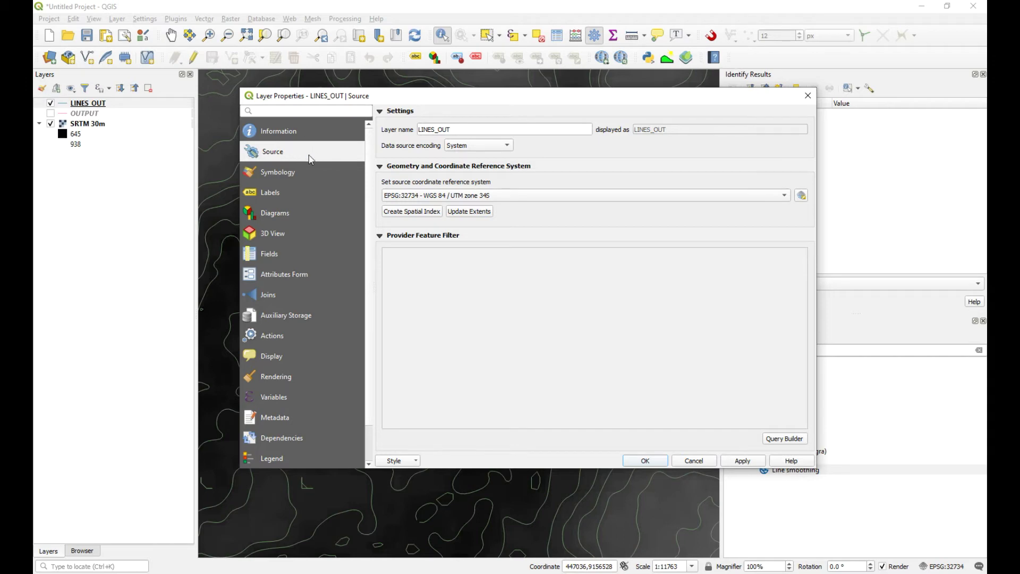
pyautogui.click(786, 439)
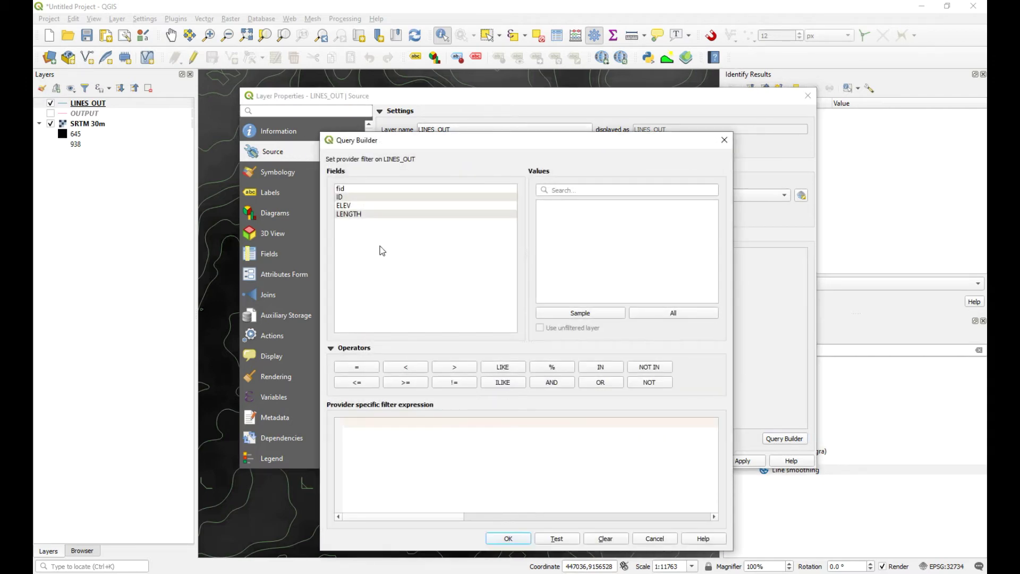
pyautogui.doubleClick(349, 214)
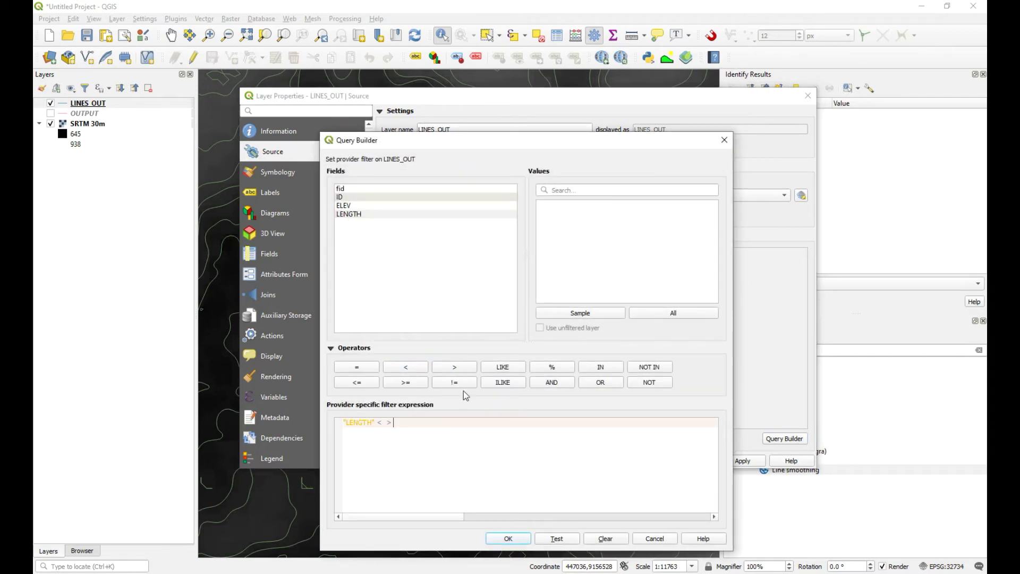
pyautogui.moveTo(394, 423); pyautogui.dragTo(378, 422)
pyautogui.press('BackSpace')
pyautogui.click(509, 538)
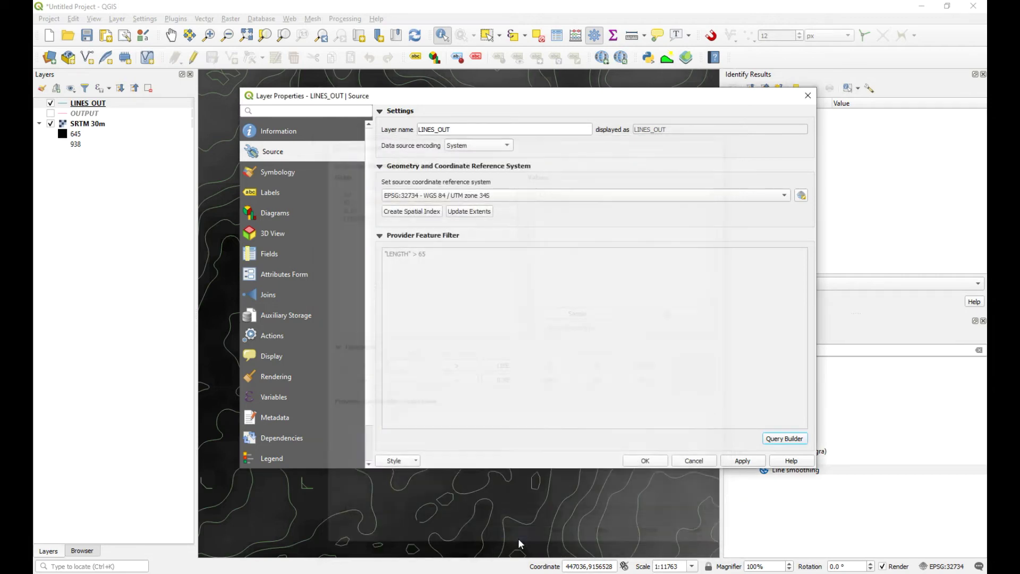
pyautogui.click(658, 460)
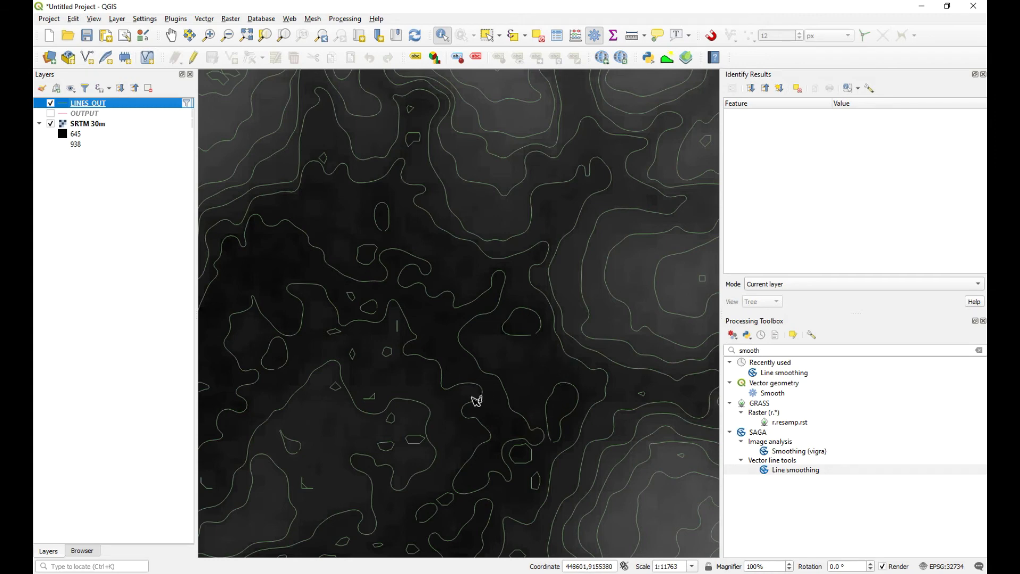
# - Pan across the filtered contours, then close the Identify Results and Processing Toolbox panels
pyautogui.click(171, 35)
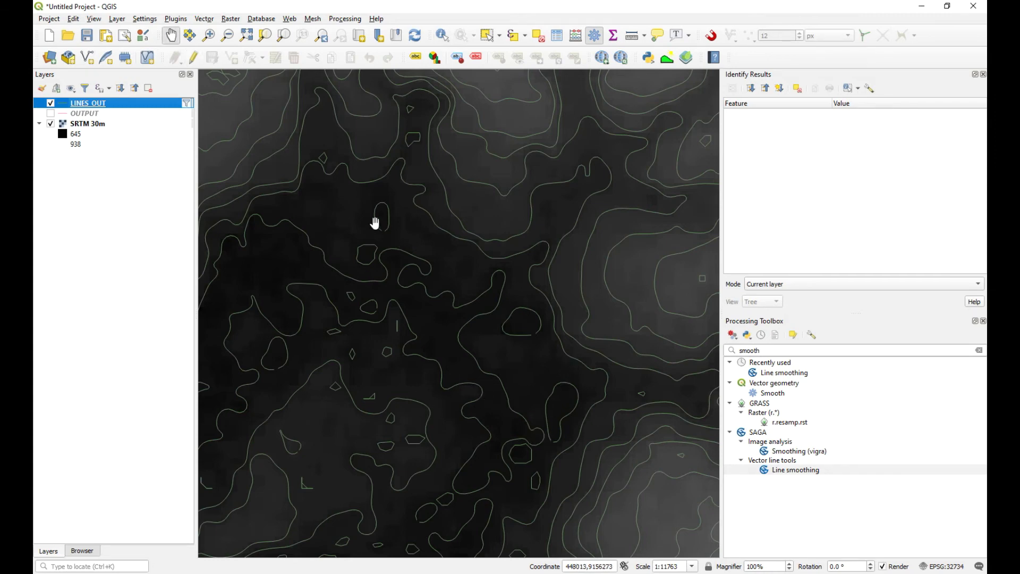
pyautogui.moveTo(375, 223); pyautogui.dragTo(599, 349)
pyautogui.moveTo(364, 423); pyautogui.dragTo(610, 198)
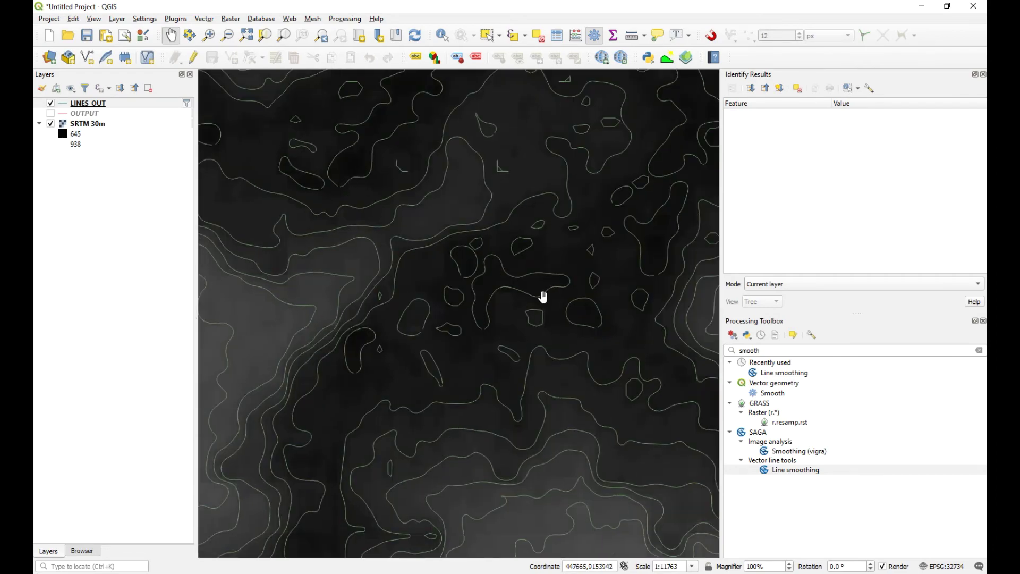
pyautogui.moveTo(544, 296); pyautogui.dragTo(296, 373)
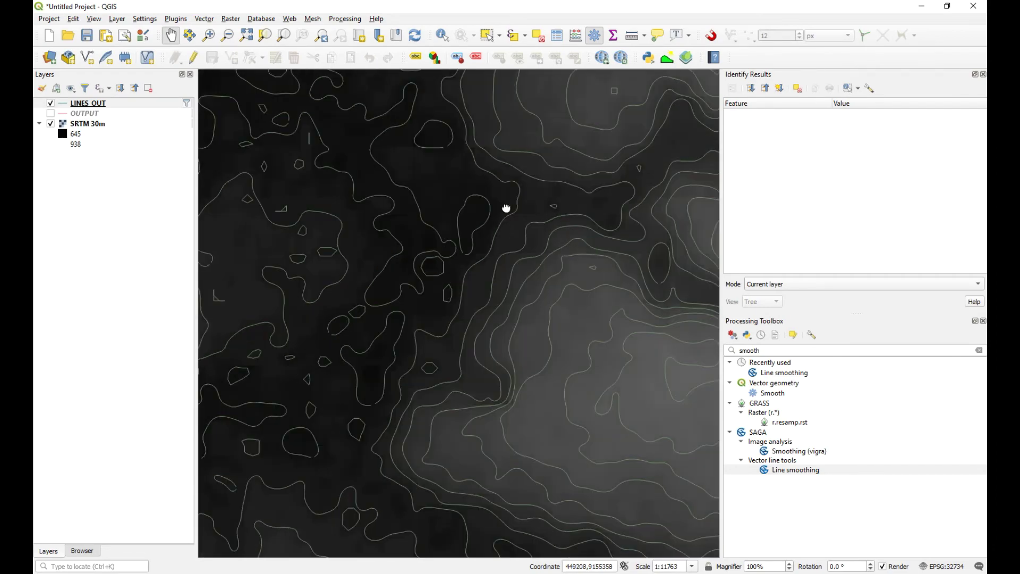
pyautogui.moveTo(506, 207); pyautogui.dragTo(342, 357)
pyautogui.moveTo(519, 387); pyautogui.dragTo(548, 375)
pyautogui.moveTo(549, 294); pyautogui.dragTo(371, 376)
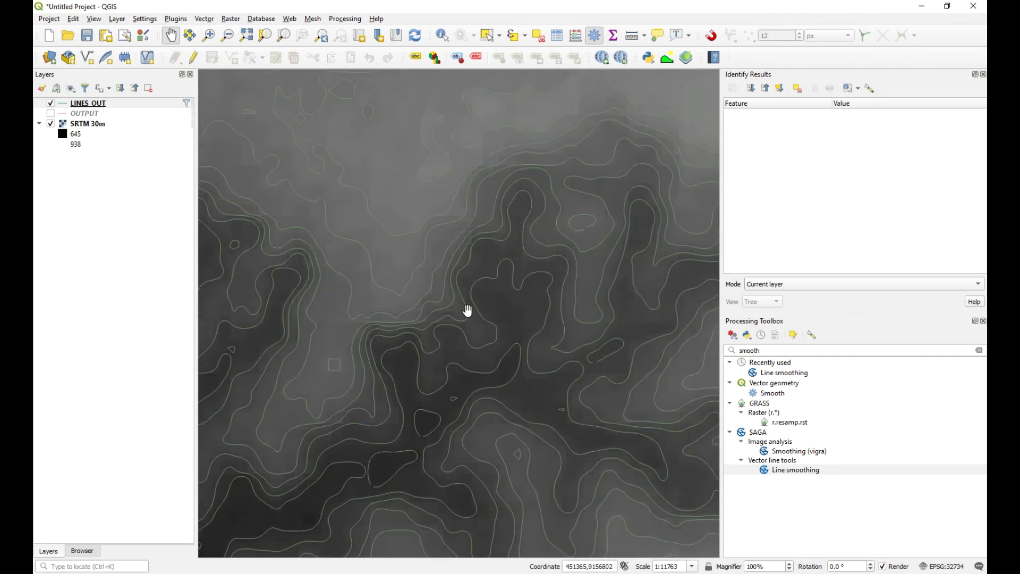
pyautogui.moveTo(467, 310); pyautogui.dragTo(370, 254)
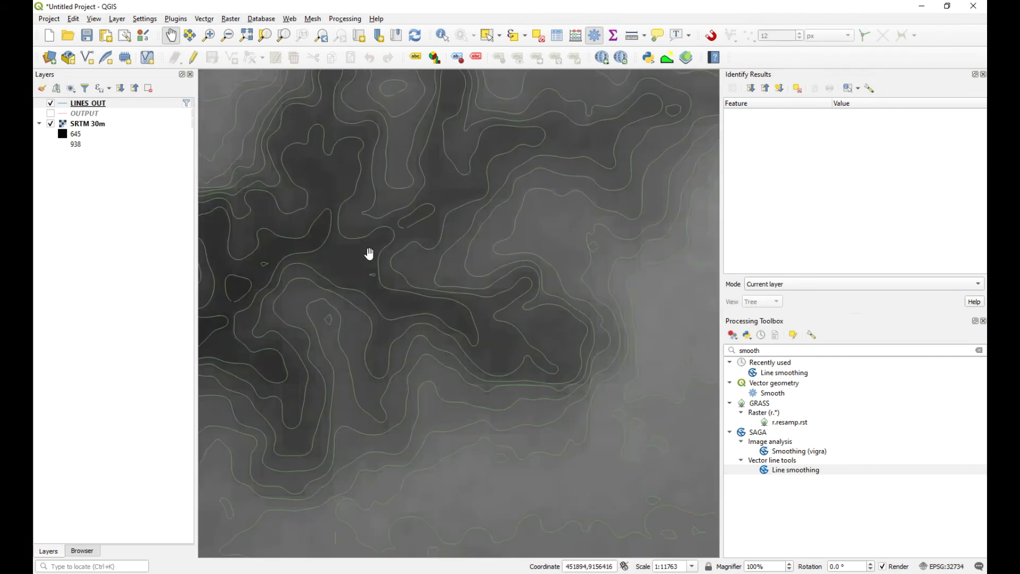
pyautogui.moveTo(346, 335); pyautogui.dragTo(462, 282)
pyautogui.moveTo(371, 265); pyautogui.dragTo(523, 310)
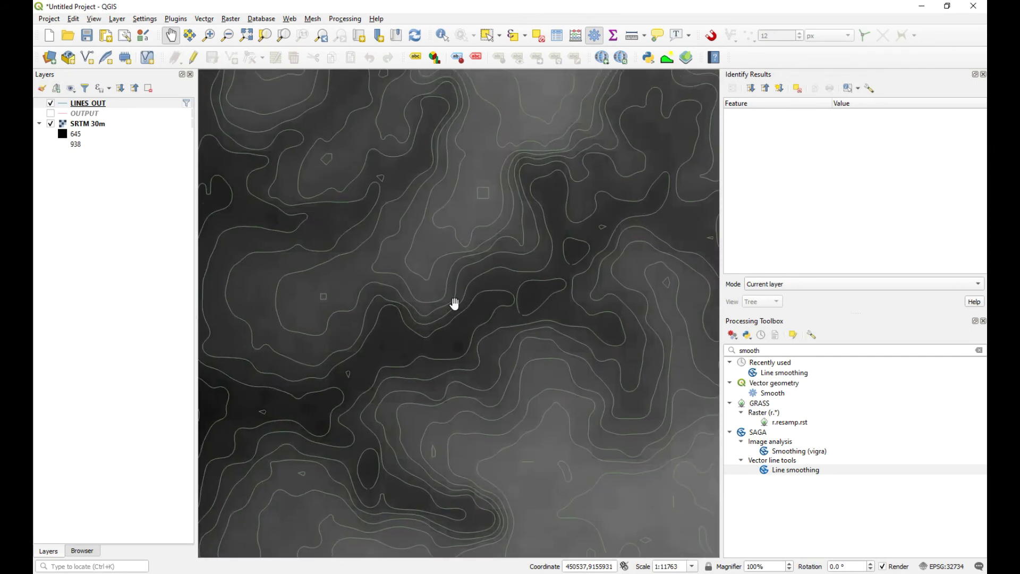
pyautogui.click(983, 74)
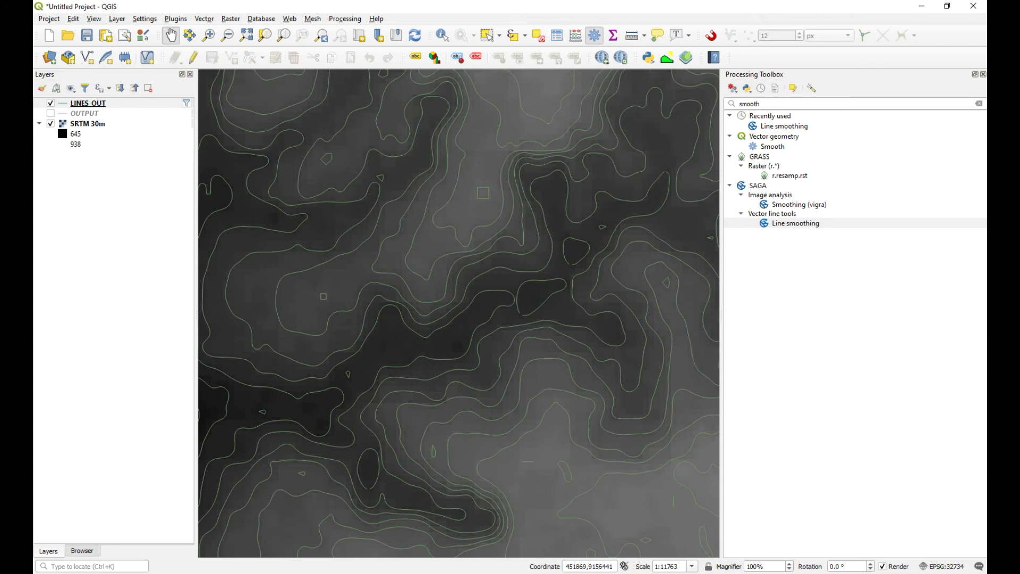
pyautogui.click(983, 75)
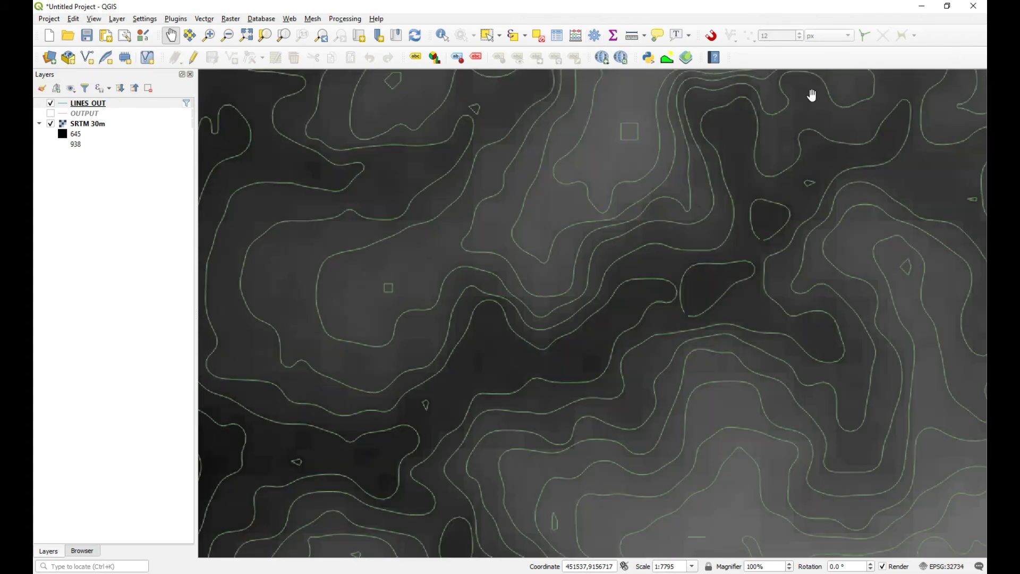
# - Colour the LINES_OUT contour lines orange (#eb8014) in the Layer Styling symbology
pyautogui.click(415, 57)
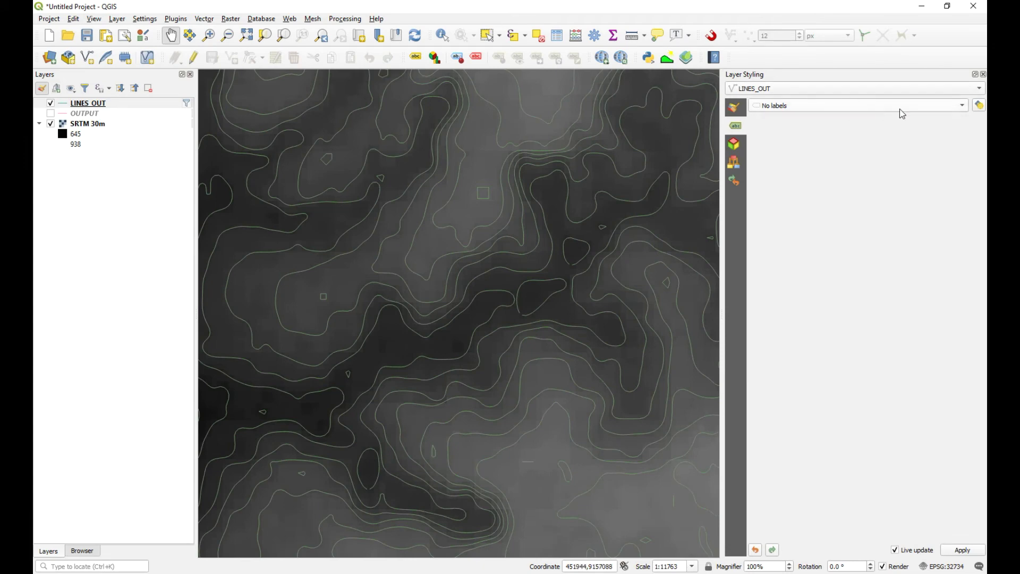
pyautogui.click(735, 107)
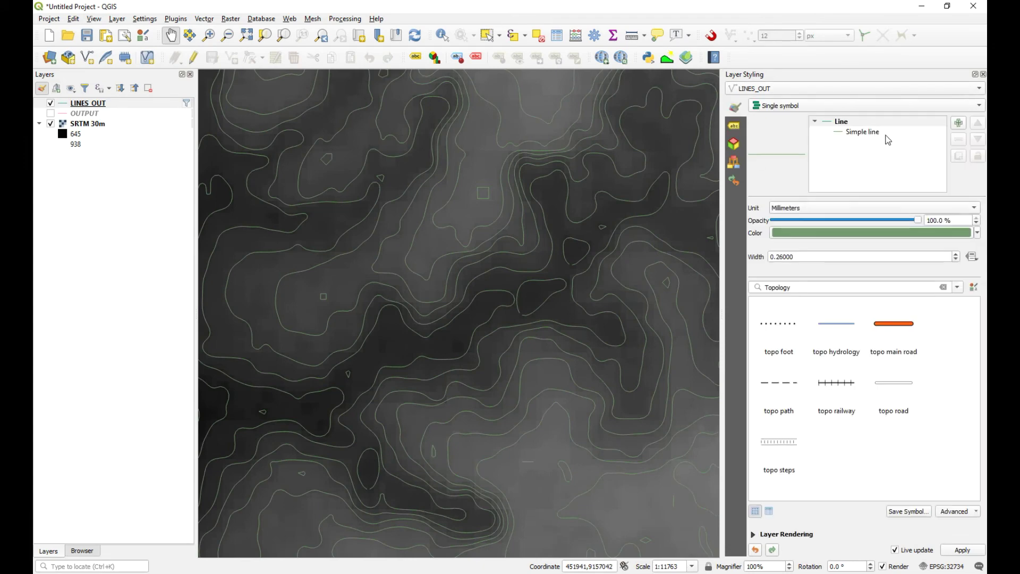
pyautogui.click(850, 234)
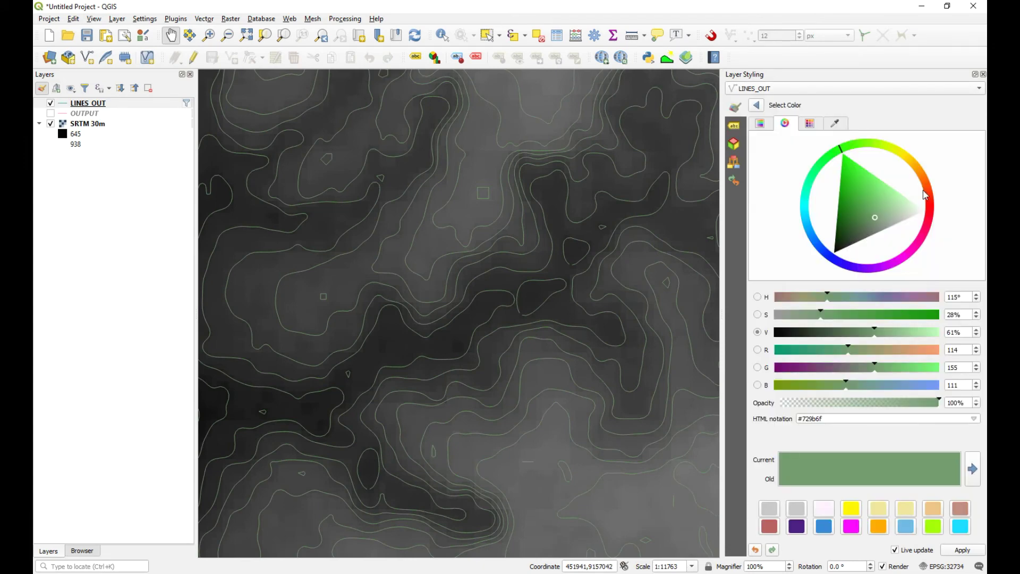
pyautogui.click(920, 176)
pyautogui.click(906, 184)
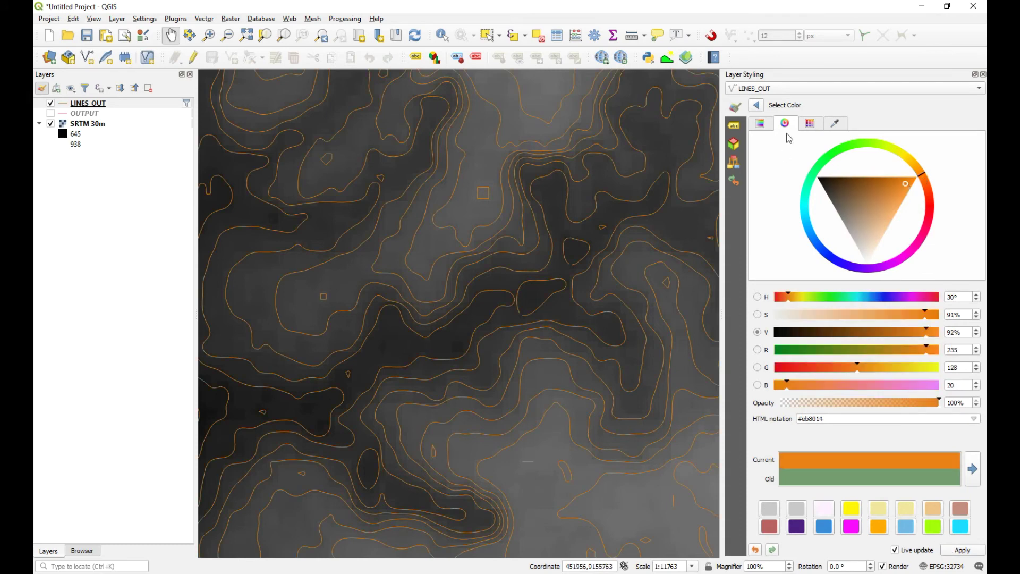
pyautogui.click(736, 126)
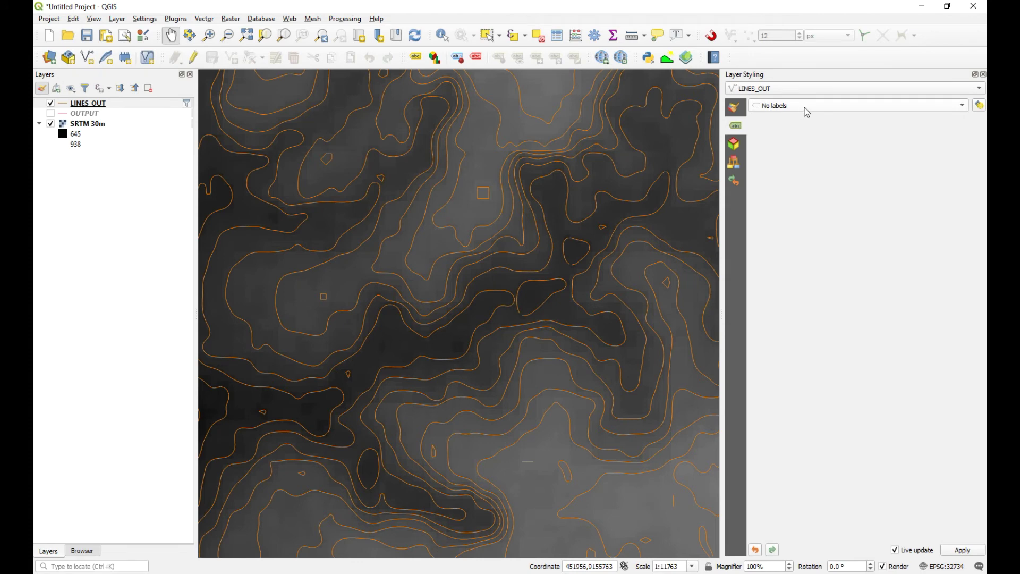
# - Switch the contour layer to single labels using the ELEV field
pyautogui.click(849, 106)
pyautogui.press('Escape')
pyautogui.press('Down')
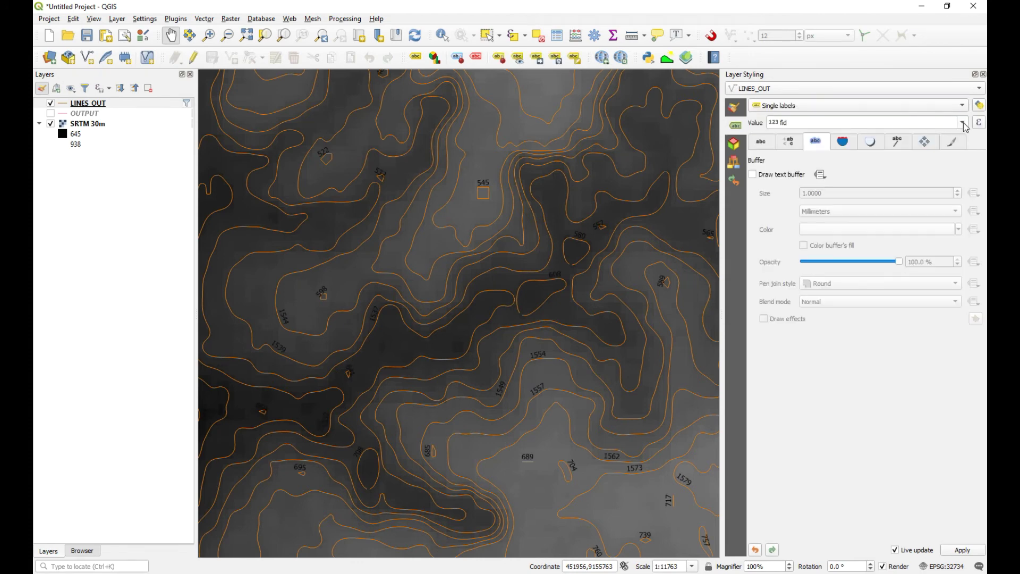
pyautogui.click(961, 122)
pyautogui.click(821, 163)
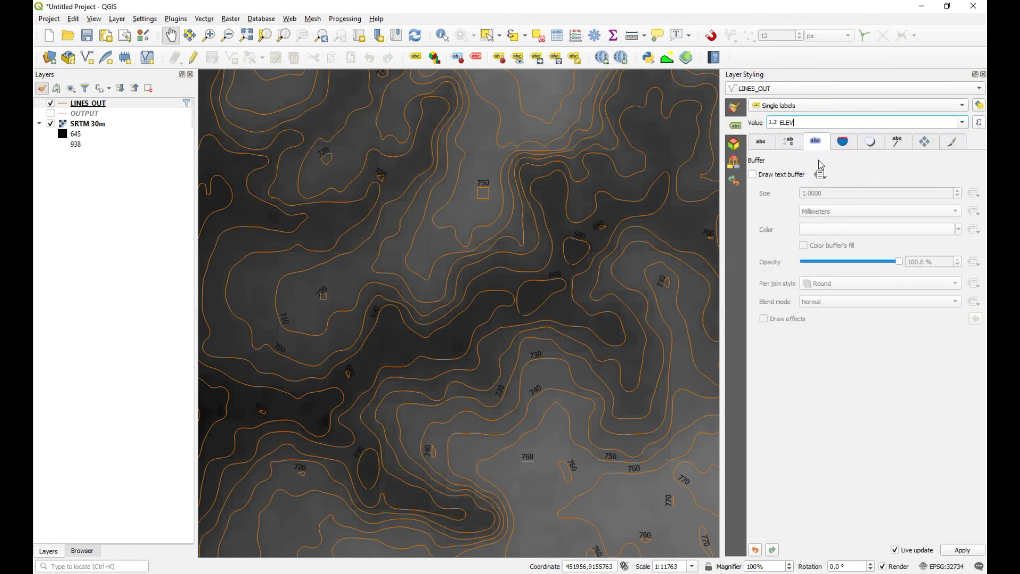
# - Turn on the white text buffer around the ELEV labels and zoom out and in to check
pyautogui.click(753, 174)
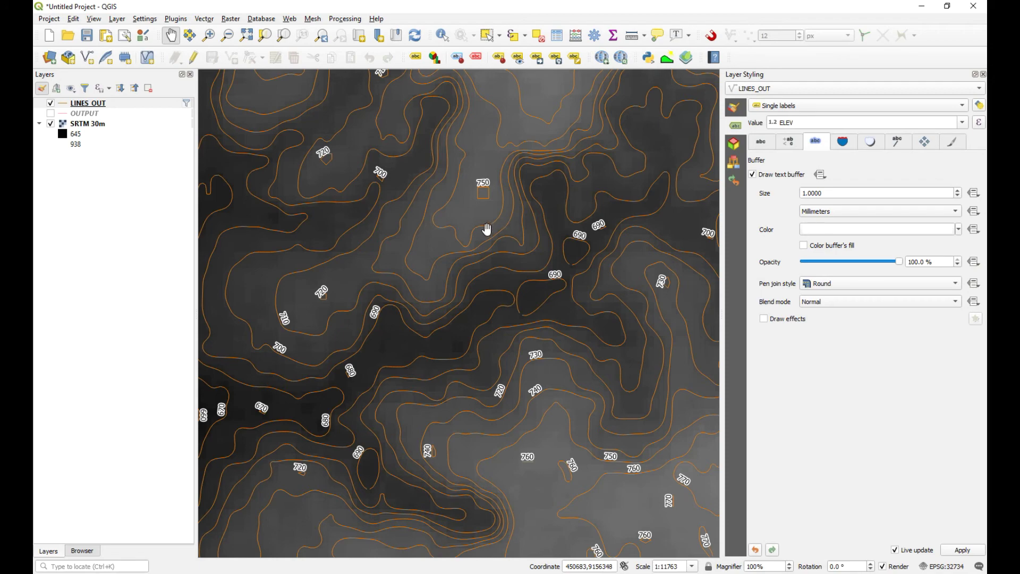
pyautogui.scroll(-1, 489, 280)
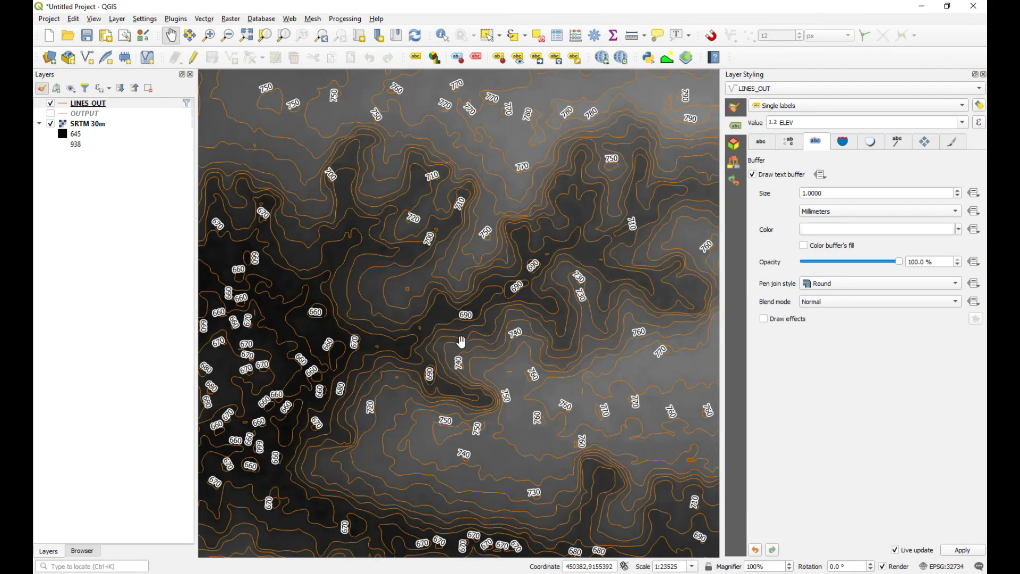
pyautogui.scroll(1, 461, 341)
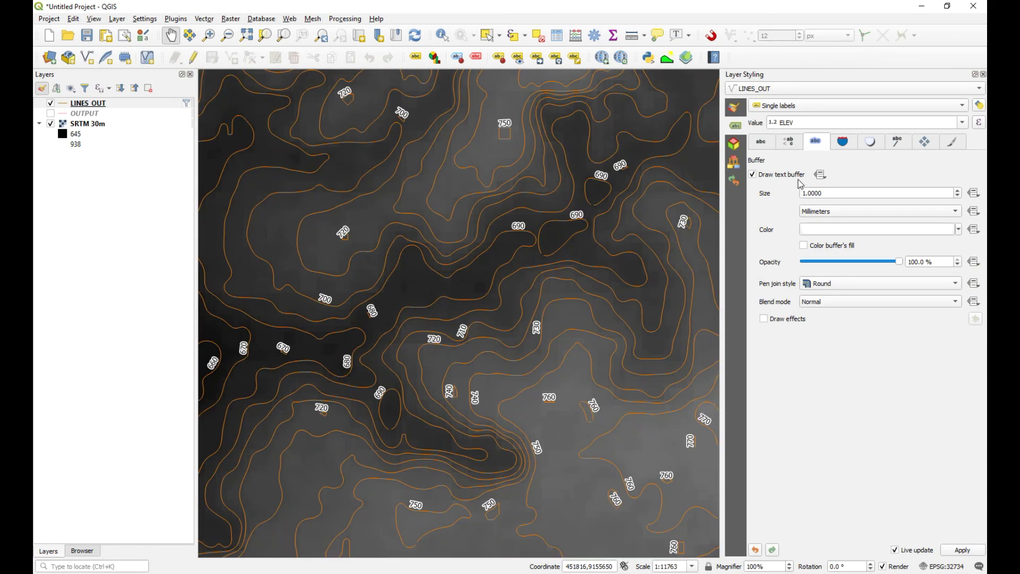
# - After trying Curved and Horizontal, place labels Parallel and on the line, not above it
pyautogui.click(925, 142)
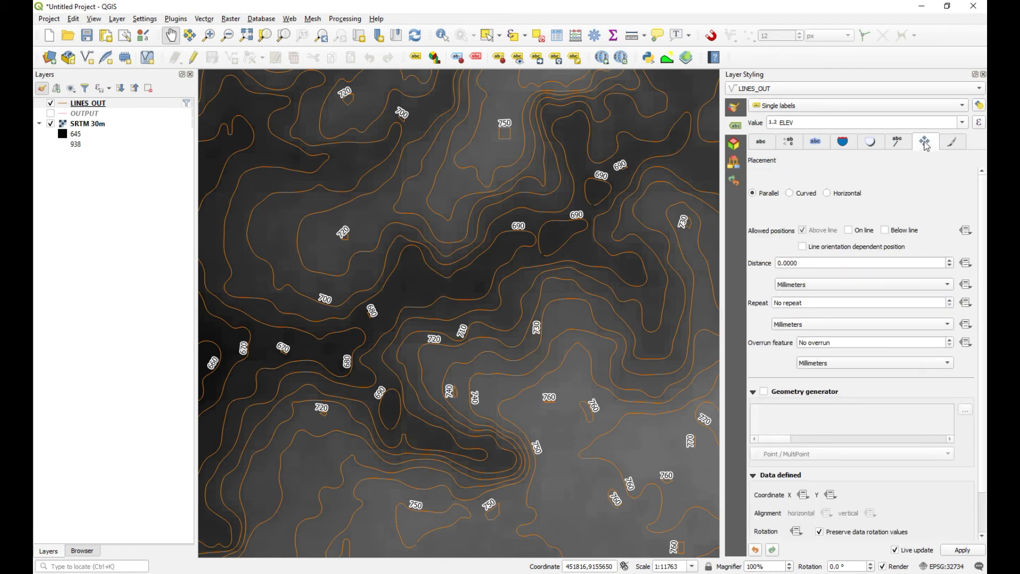
pyautogui.click(789, 193)
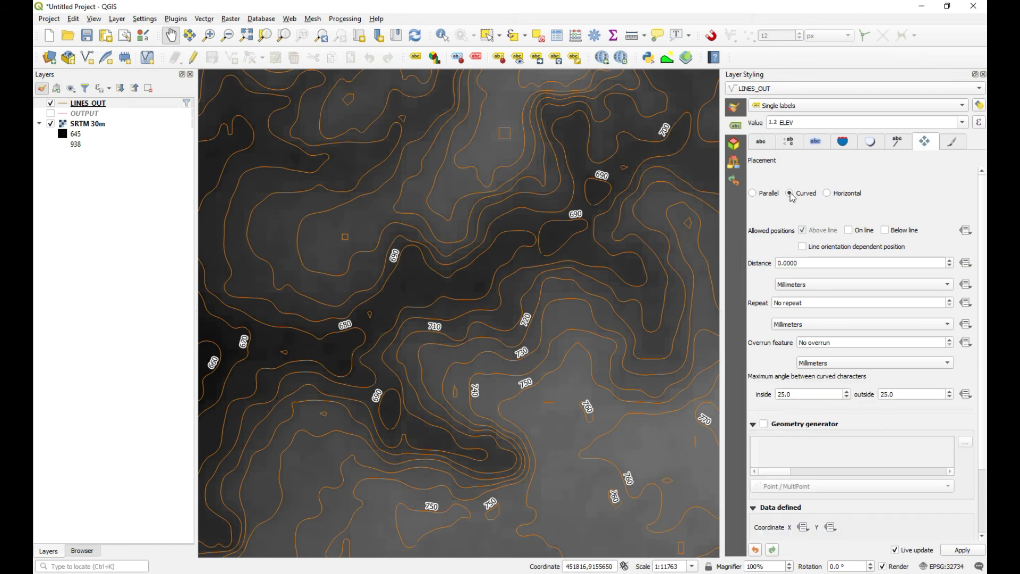
pyautogui.click(828, 194)
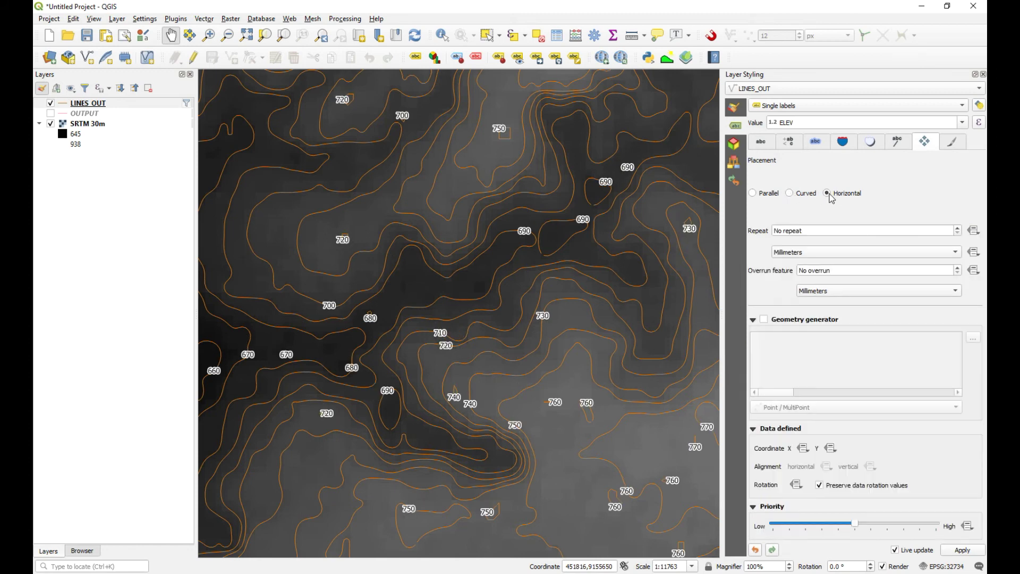
pyautogui.click(753, 194)
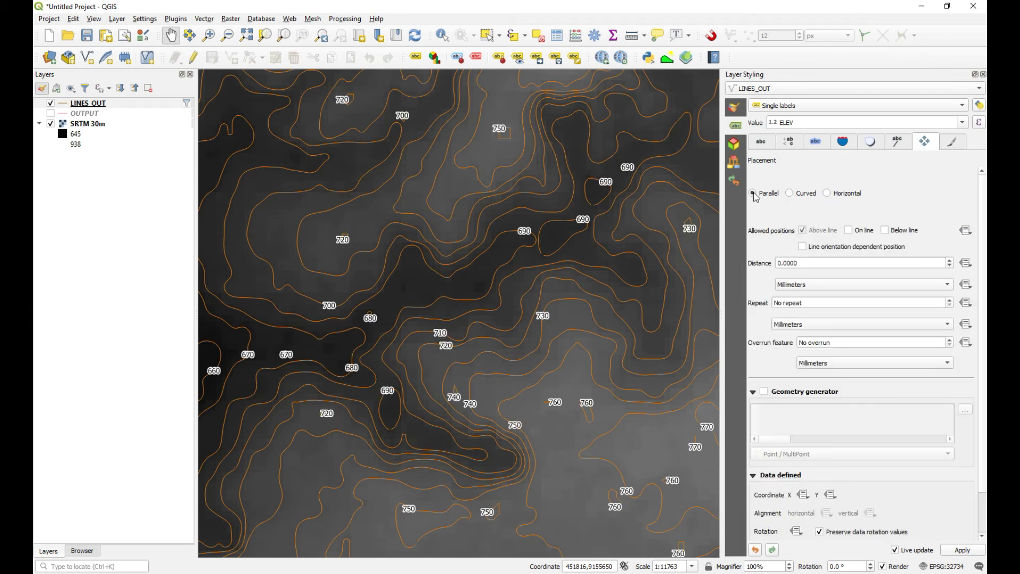
pyautogui.click(852, 231)
pyautogui.click(805, 232)
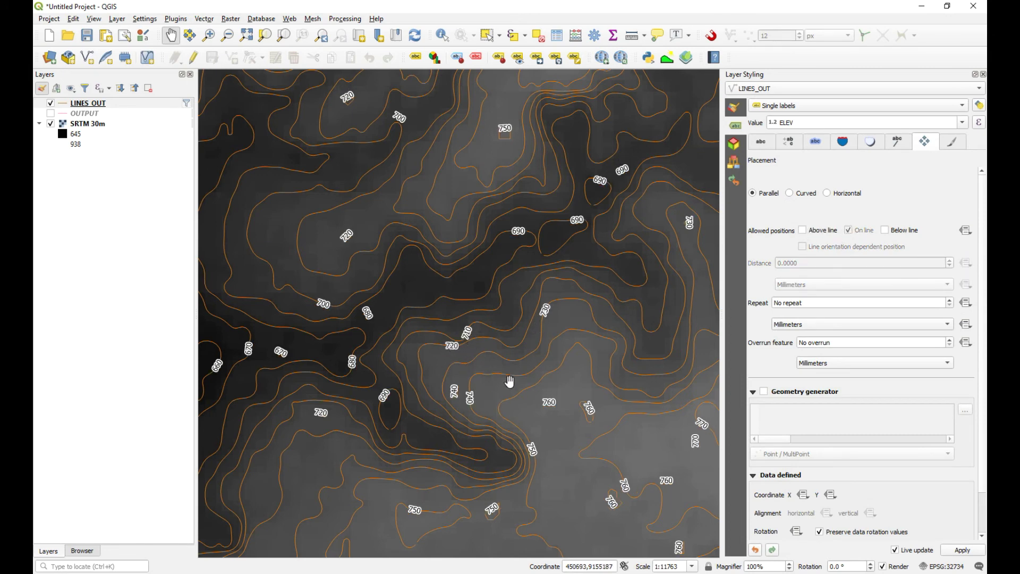
pyautogui.click(763, 142)
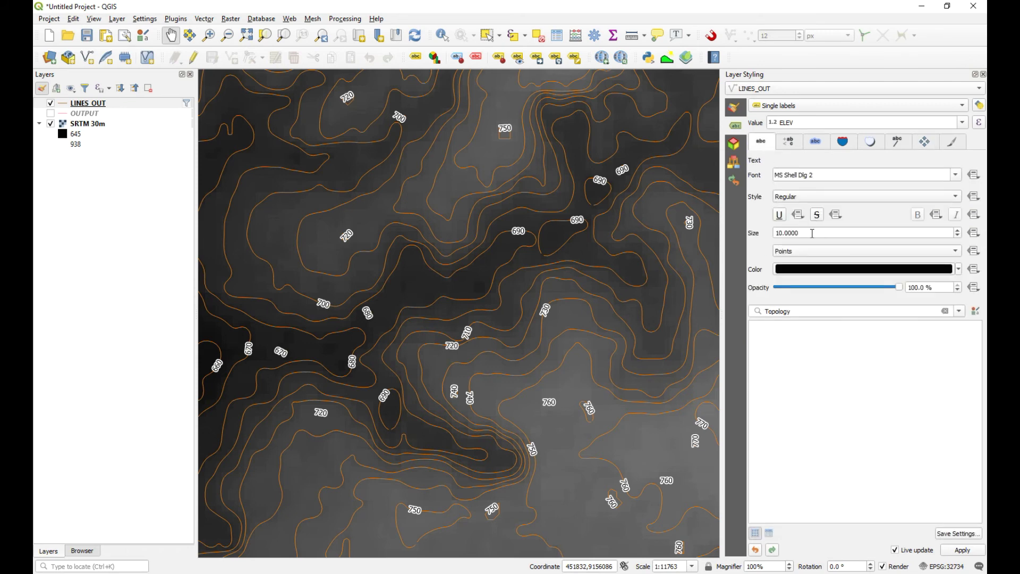
# - Replace the 10.0000 label text size with 8
pyautogui.moveTo(812, 232); pyautogui.dragTo(746, 245)
pyautogui.write('8')
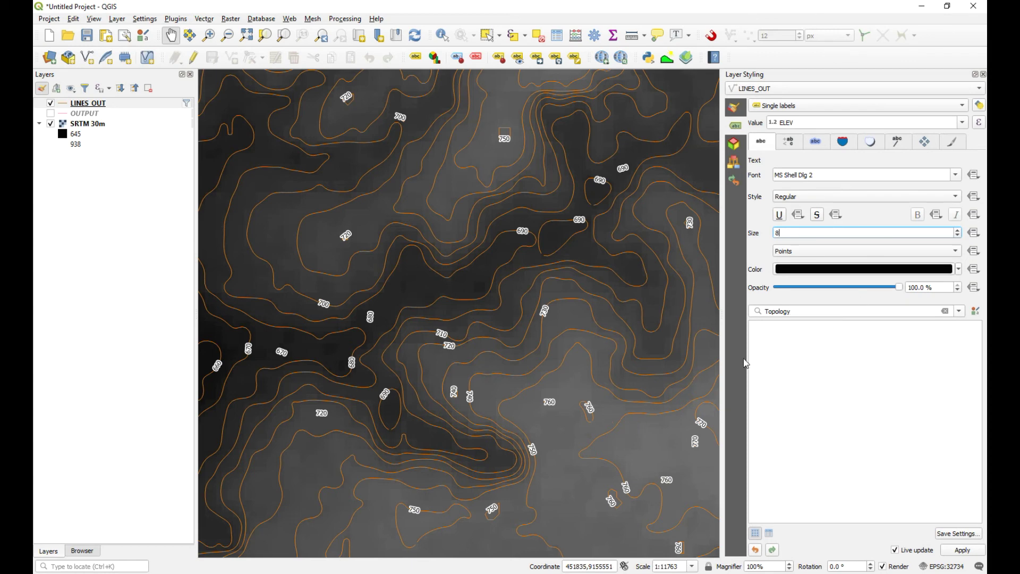
# - Enable the labelled-feature limit in Rendering, trying values 1000, 5 and 10
pyautogui.click(926, 144)
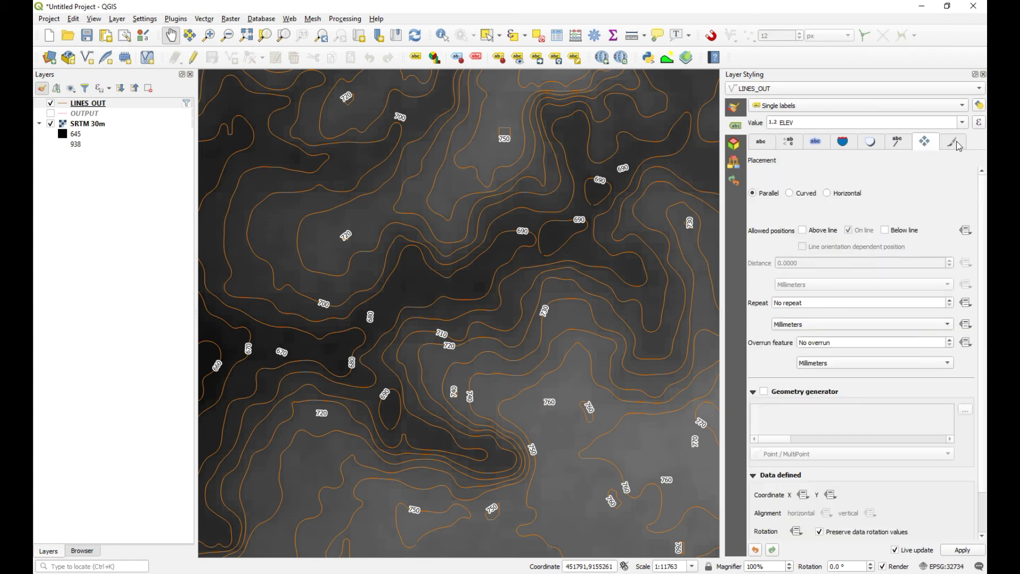
pyautogui.click(958, 145)
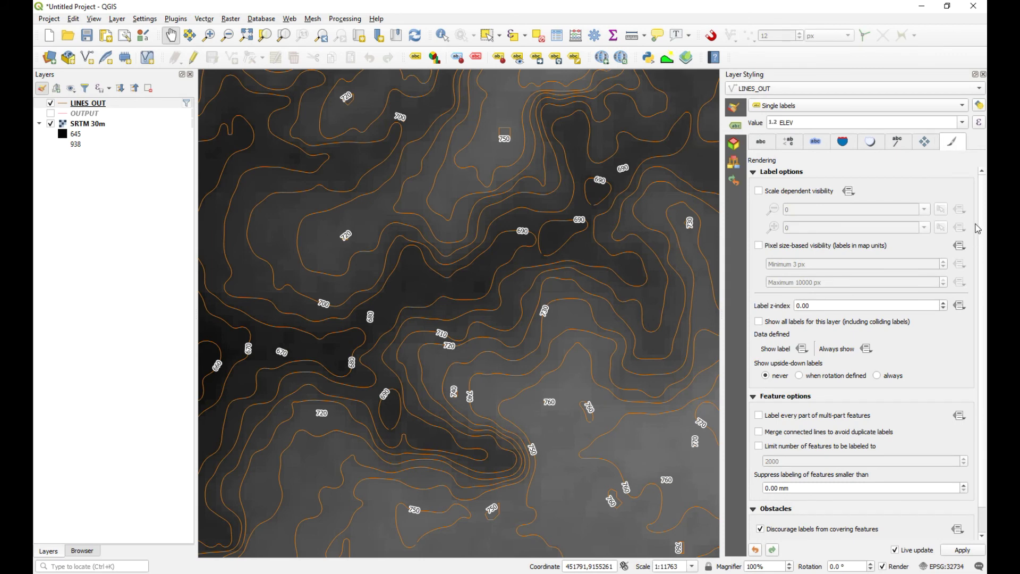
pyautogui.scroll(-2, 984, 207)
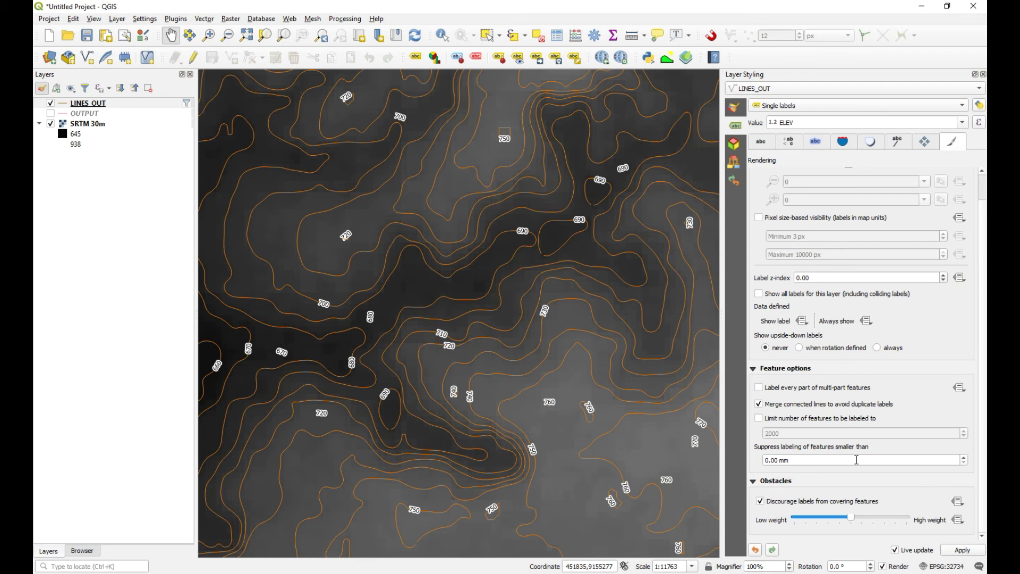
pyautogui.click(760, 420)
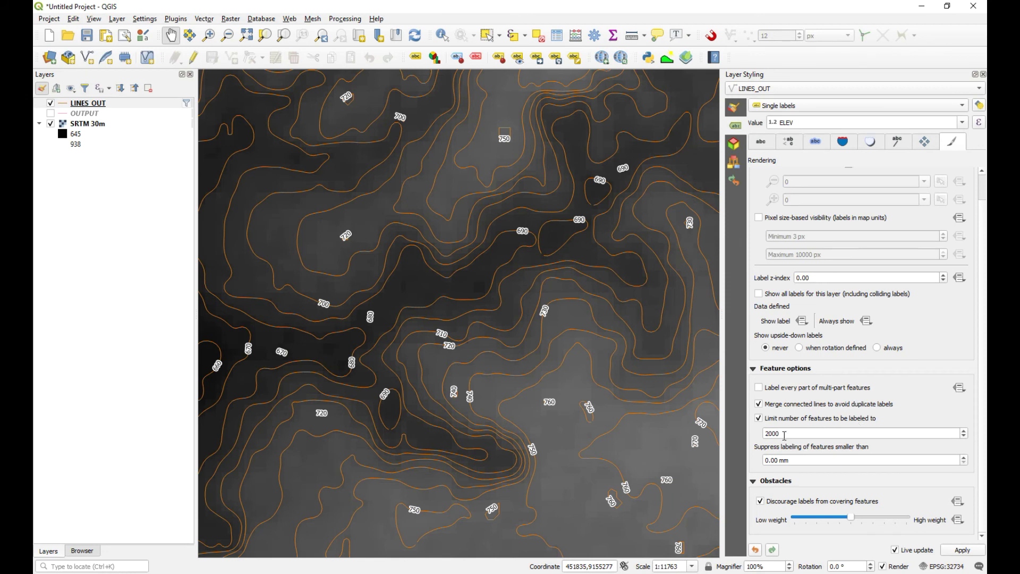
pyautogui.press('Tab')
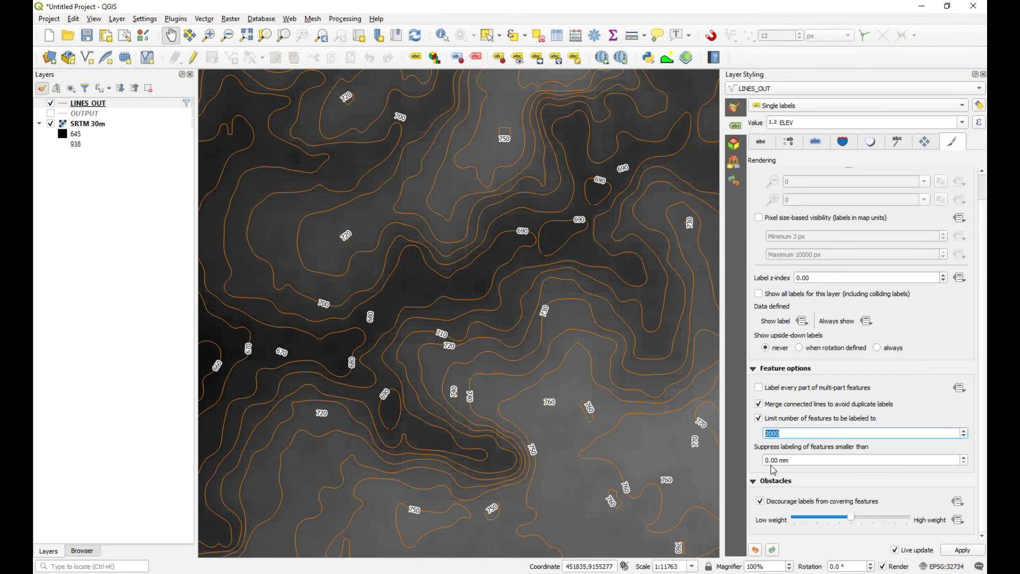
pyautogui.write('1000')
pyautogui.hotkey('ctrl', 'a')
pyautogui.write('5')
pyautogui.press('BackSpace')
pyautogui.press('BackSpace')
pyautogui.press('BackSpace')
pyautogui.write('10')
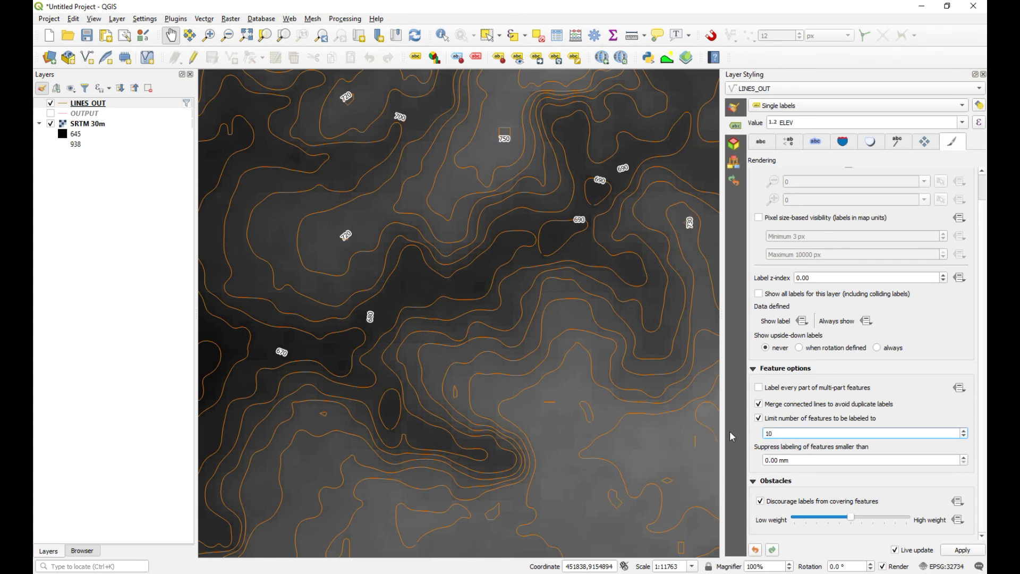
# - Raise the feature limit through 100 and 200 to 2000, panning the map to check label density
pyautogui.moveTo(838, 433); pyautogui.dragTo(766, 433)
pyautogui.write('100')
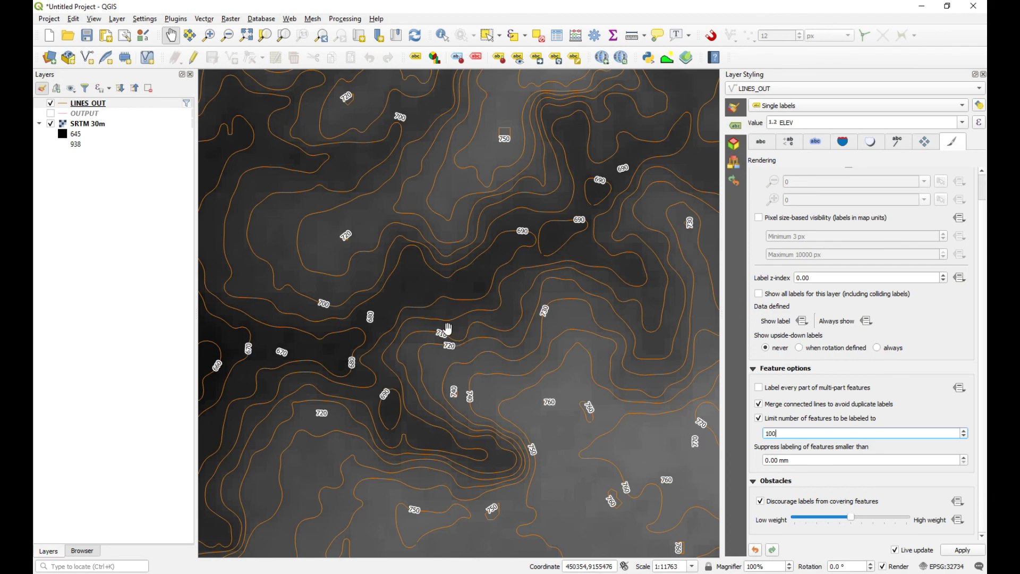
pyautogui.scroll(-1, 448, 328)
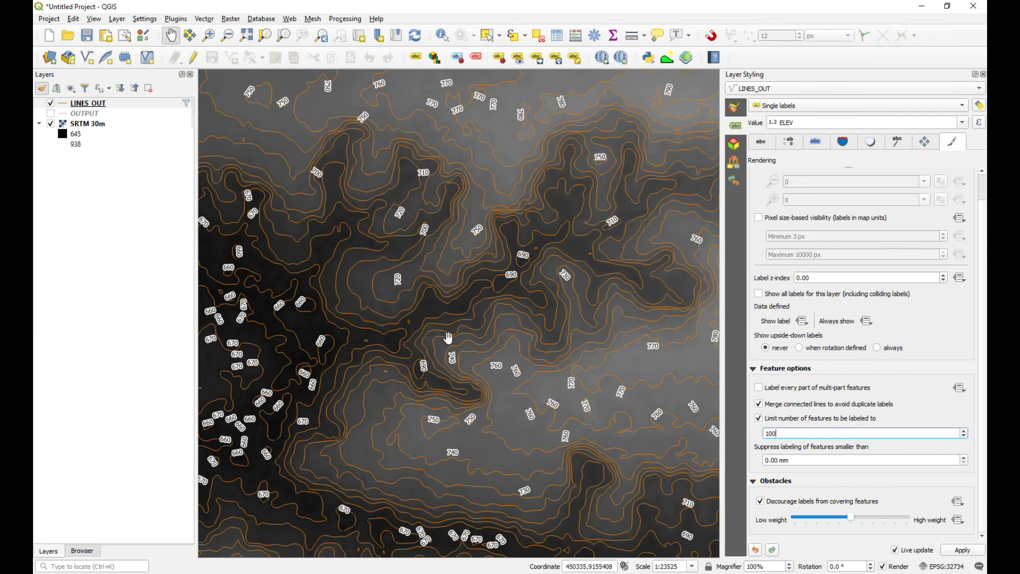
pyautogui.scroll(-1, 447, 338)
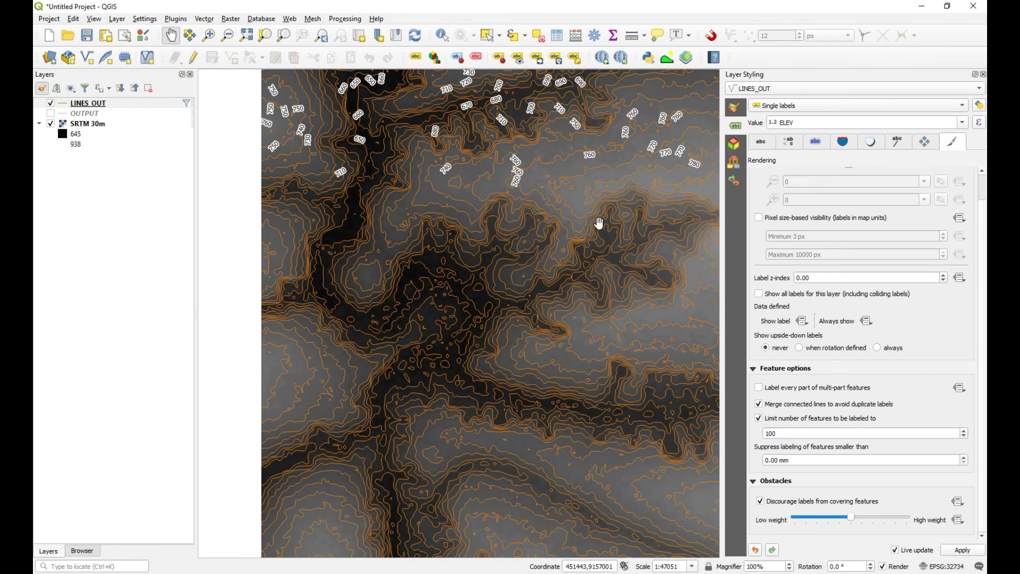
pyautogui.moveTo(532, 264); pyautogui.dragTo(462, 381)
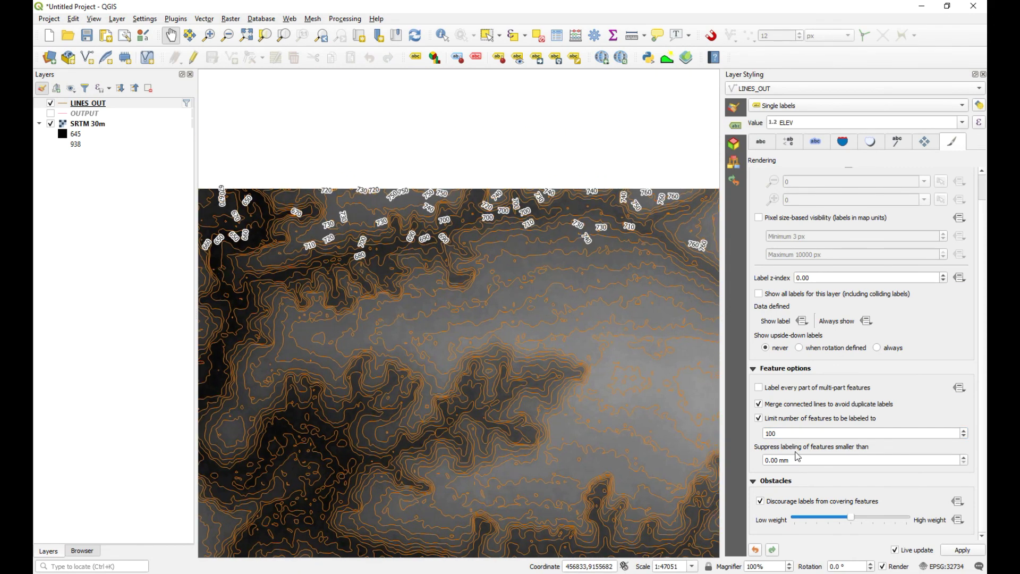
pyautogui.moveTo(797, 433); pyautogui.dragTo(727, 435)
pyautogui.write('200')
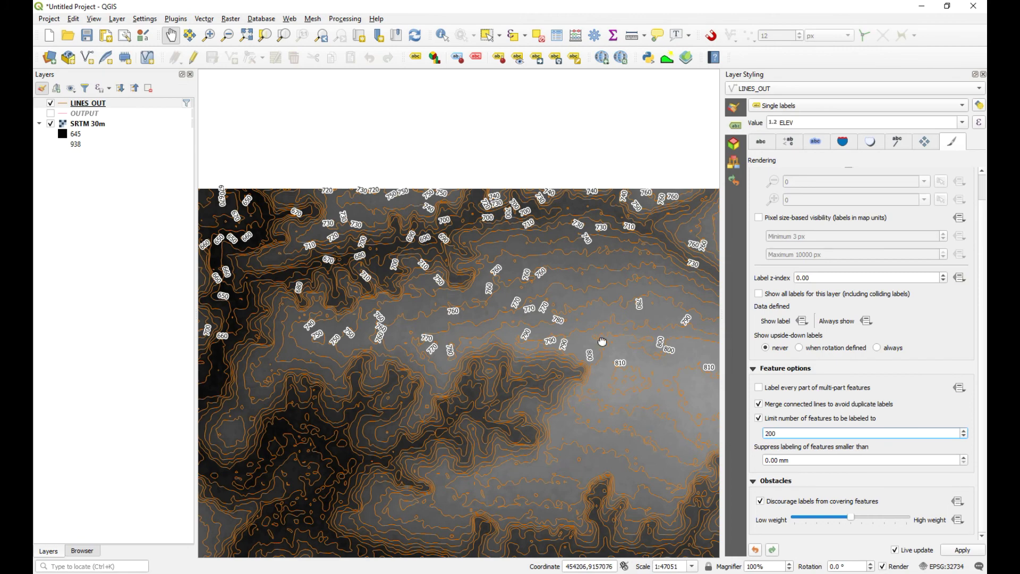
pyautogui.moveTo(586, 378); pyautogui.dragTo(599, 264)
pyautogui.moveTo(524, 323); pyautogui.dragTo(478, 314)
pyautogui.click(783, 433)
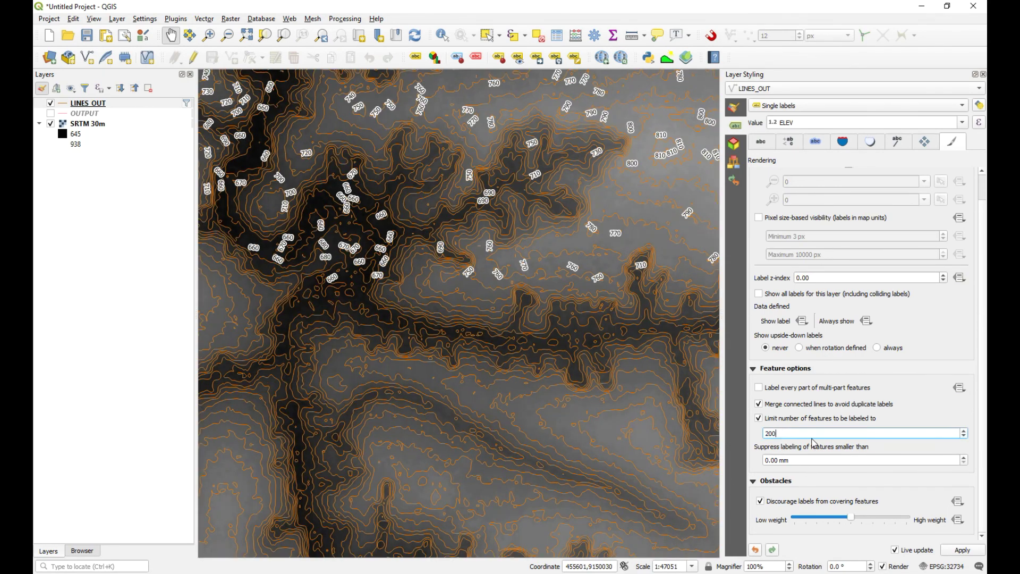
pyautogui.write('0')
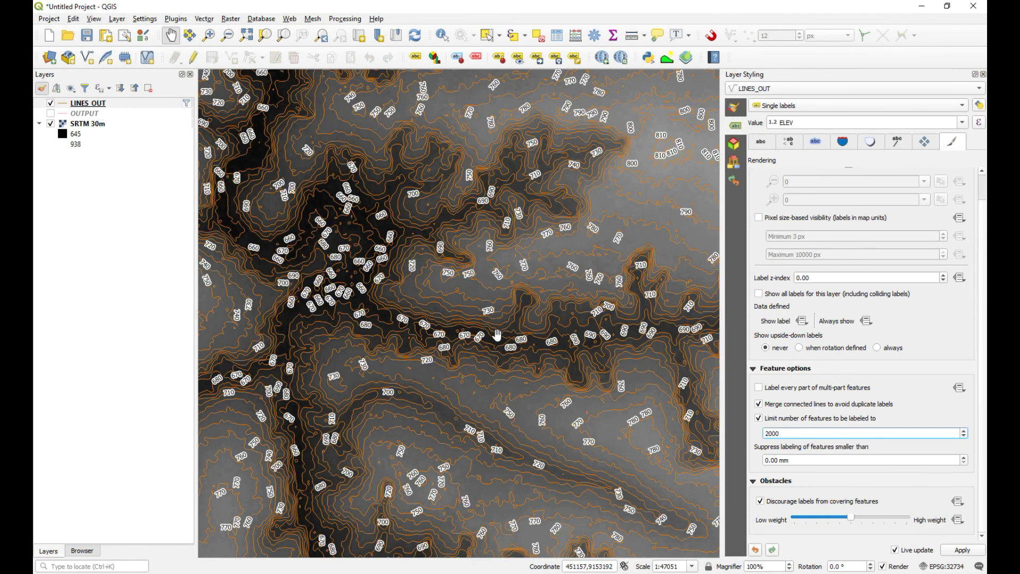
pyautogui.moveTo(502, 338); pyautogui.dragTo(531, 361)
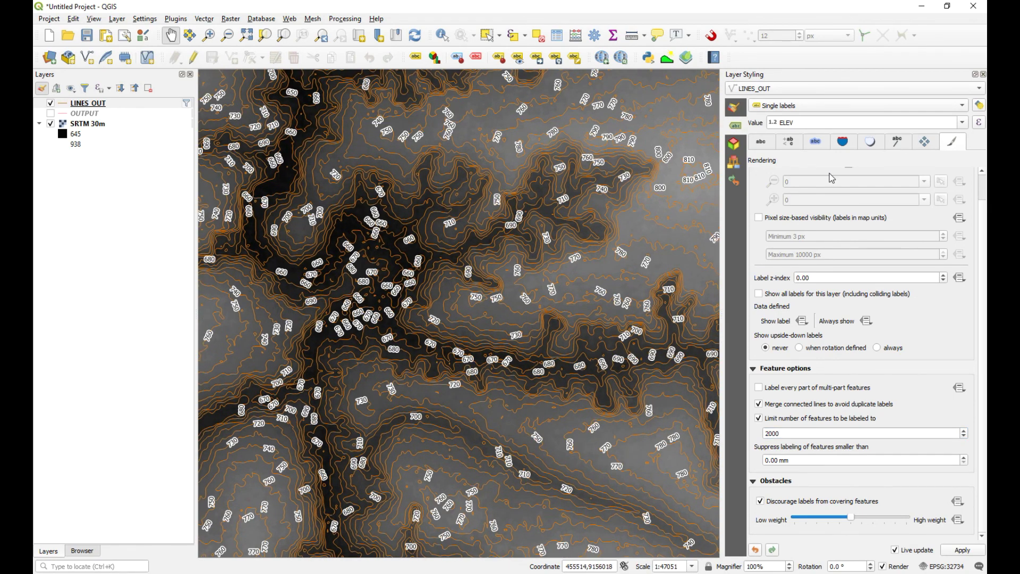
# - Change the label buffer size from 1.0000 to 0.5 mm and zoom in to check
pyautogui.click(816, 143)
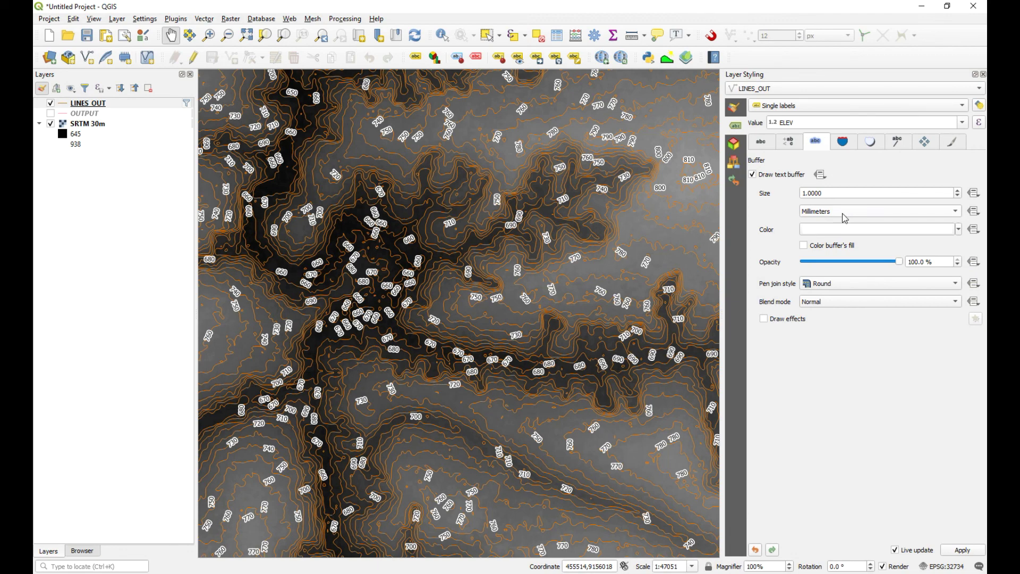
pyautogui.doubleClick(835, 192)
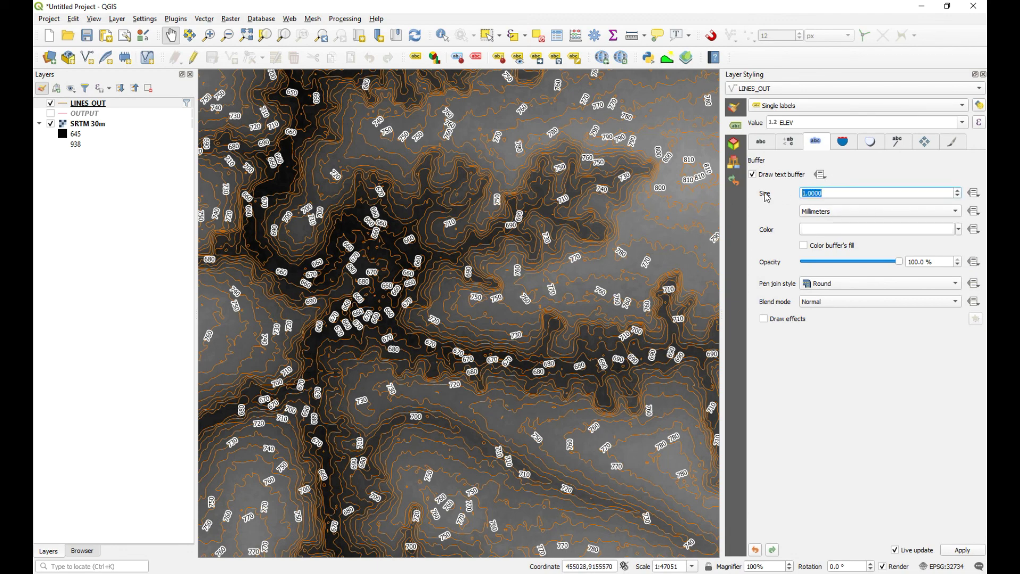
pyautogui.write('0.5')
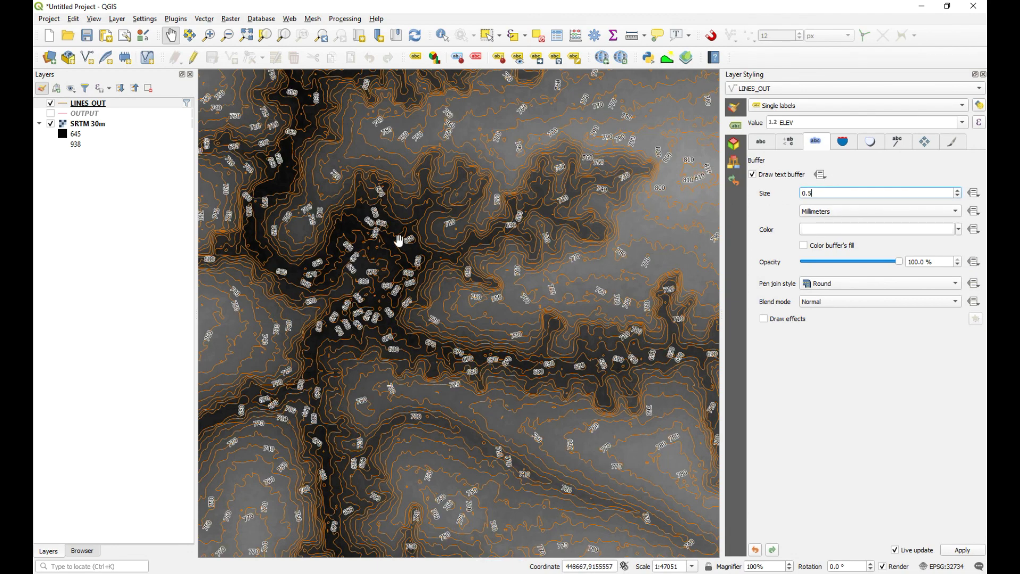
pyautogui.scroll(1, 431, 261)
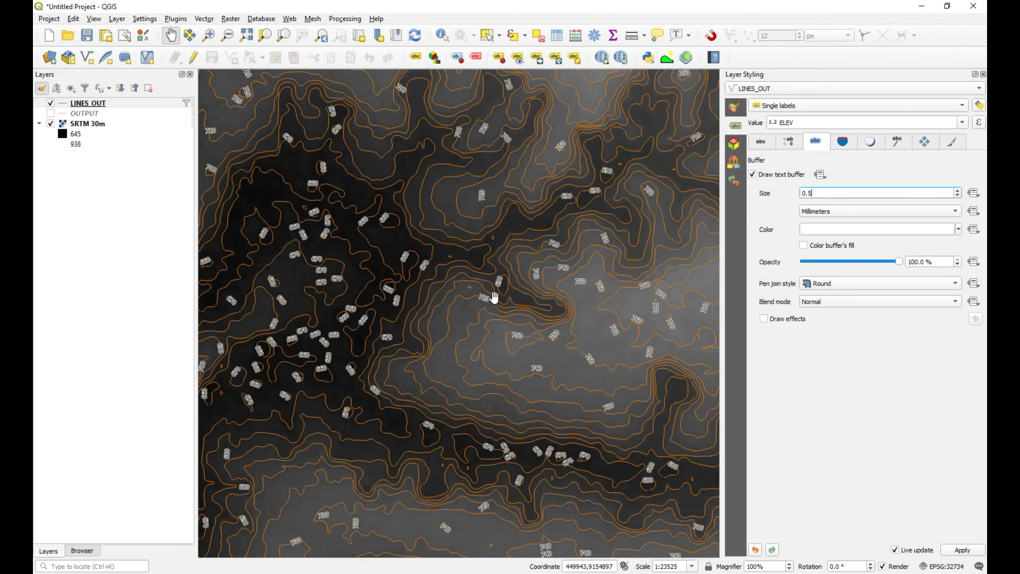